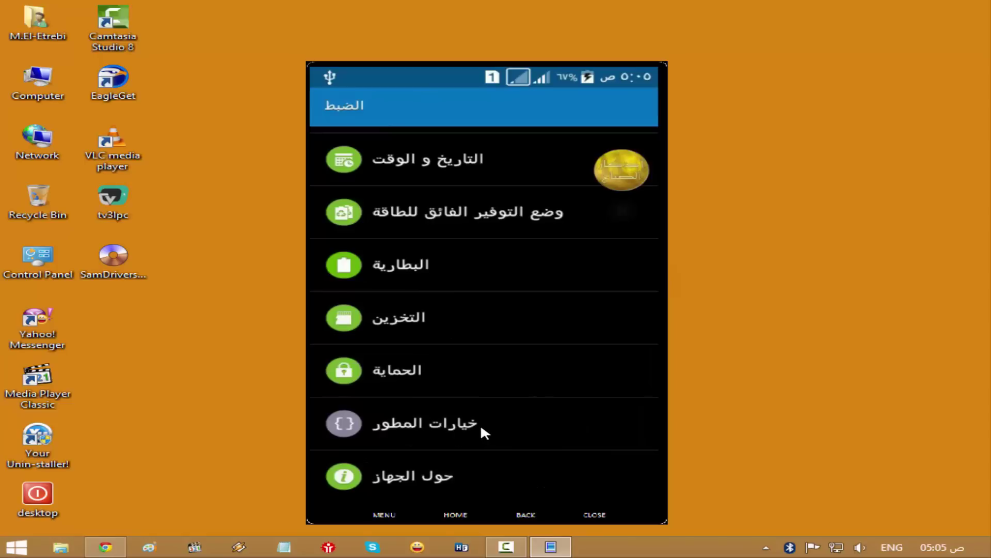
Step: Check the USB debugging setting in the phone's developer options and return to the main settings list
click(482, 427)
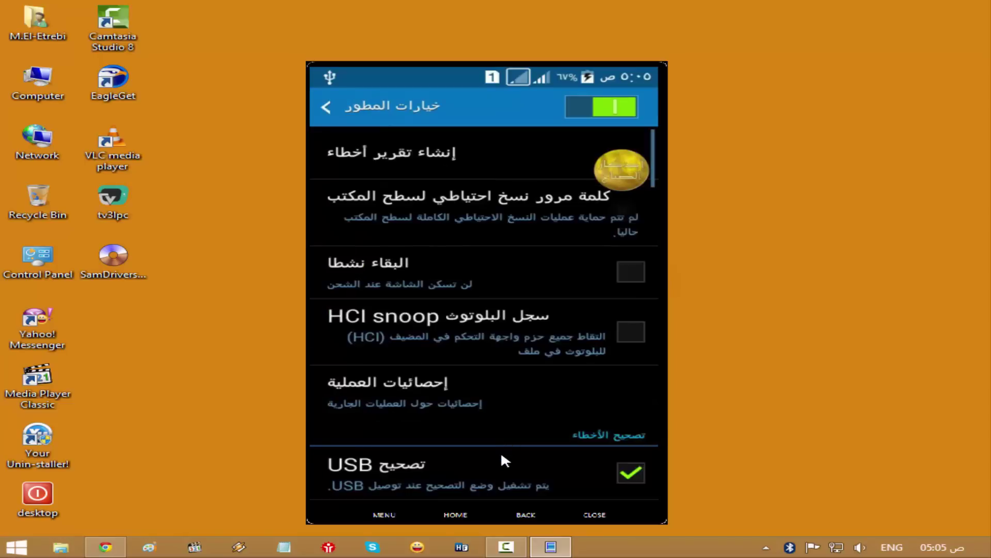
drag(505, 461, 497, 354)
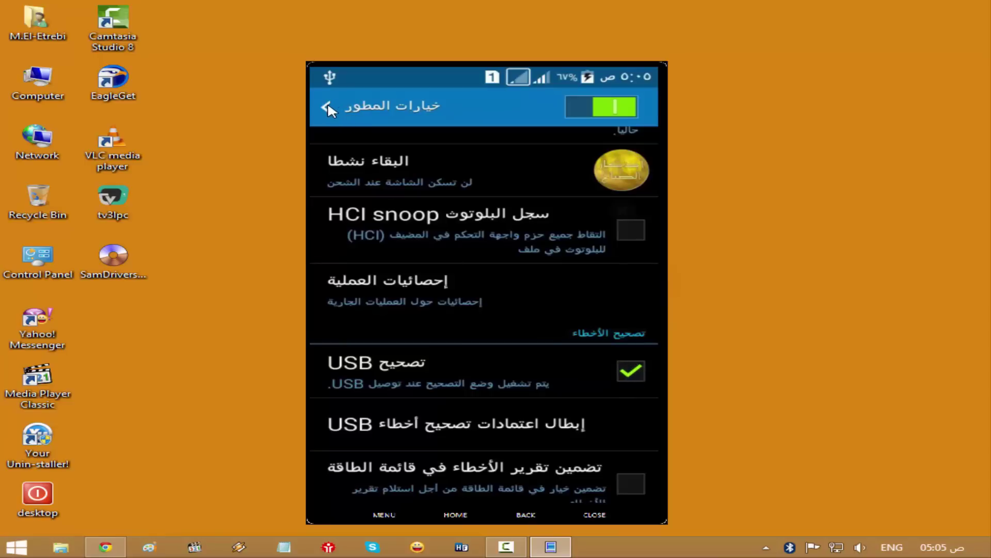
right_click(383, 138)
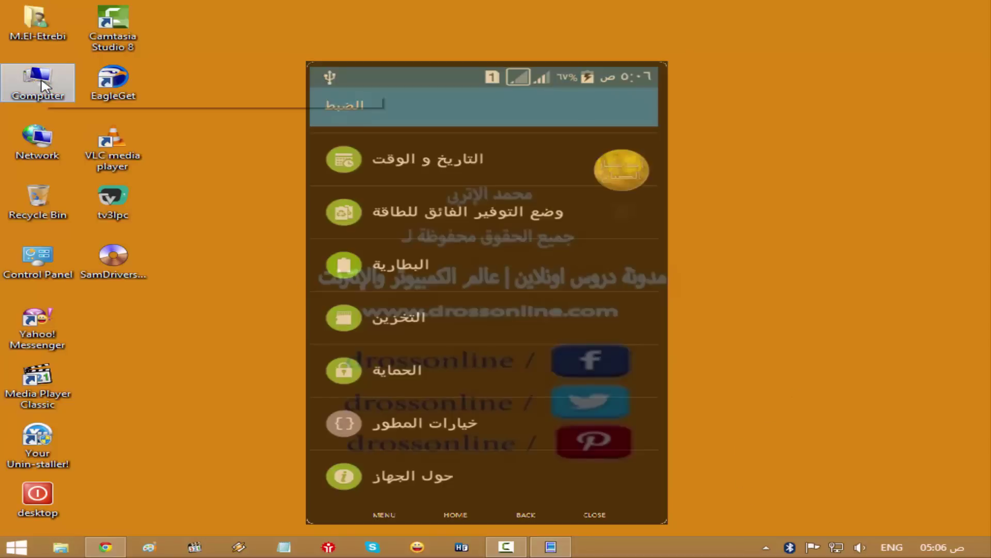
Step: Check the Windows edition and system type in the computer's properties, closing the phone mirror window and the System window
right_click(41, 80)
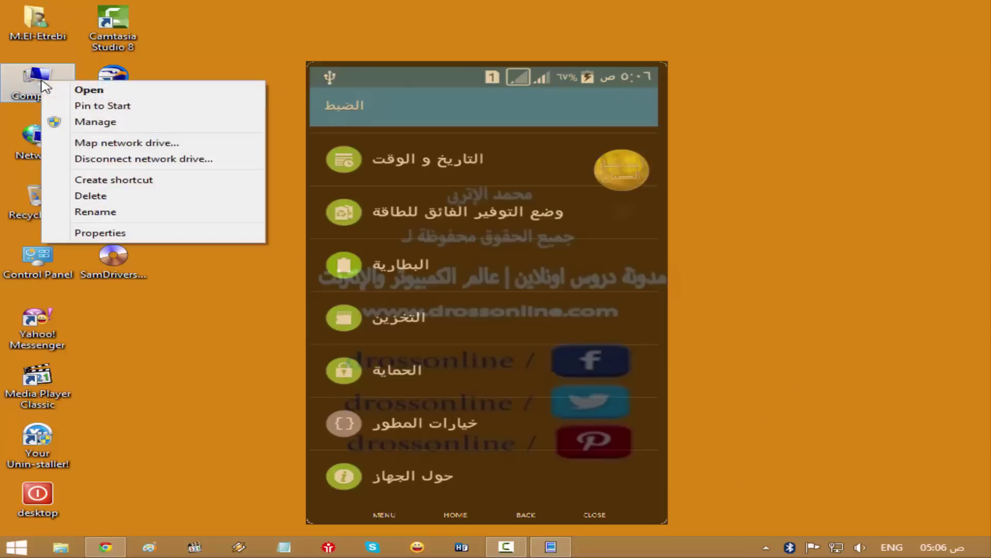
click(129, 233)
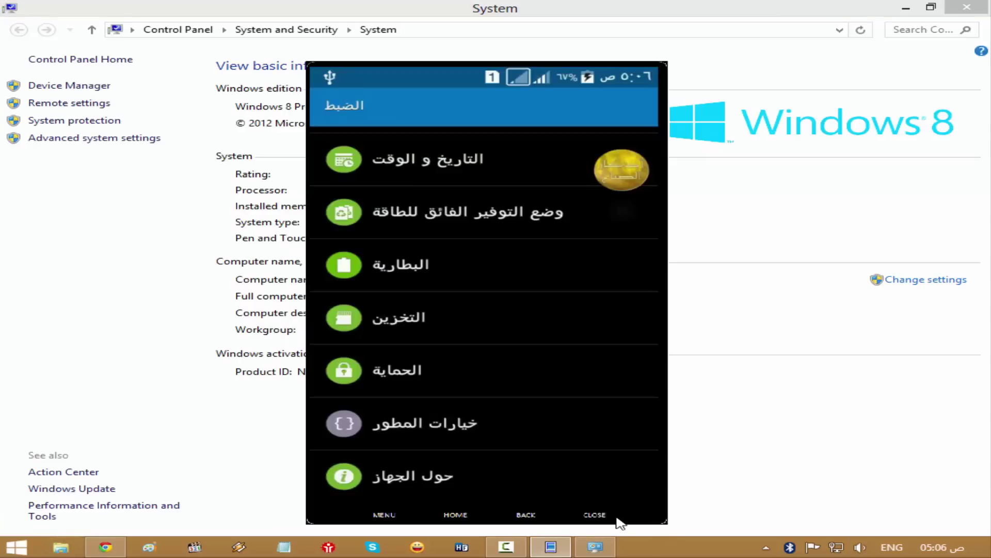
click(598, 517)
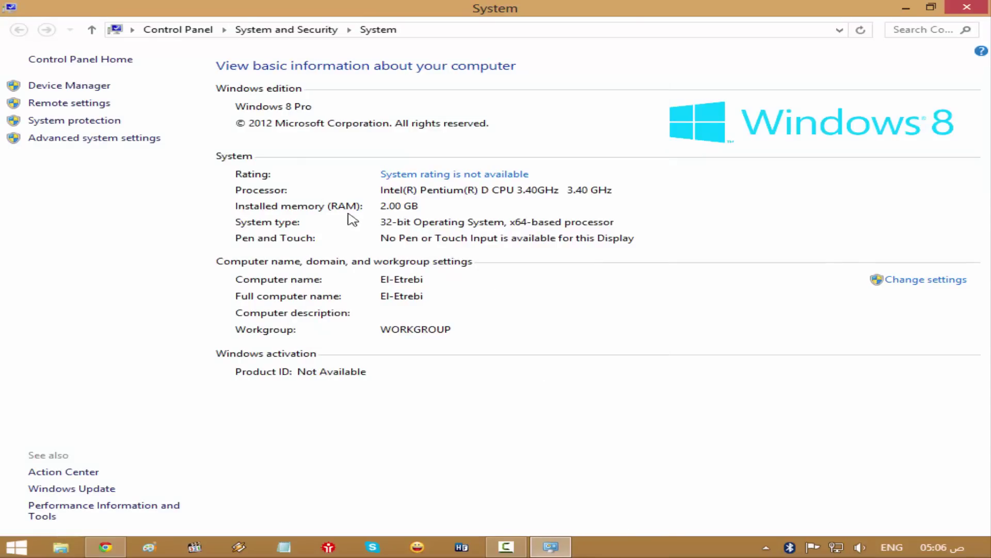
click(966, 7)
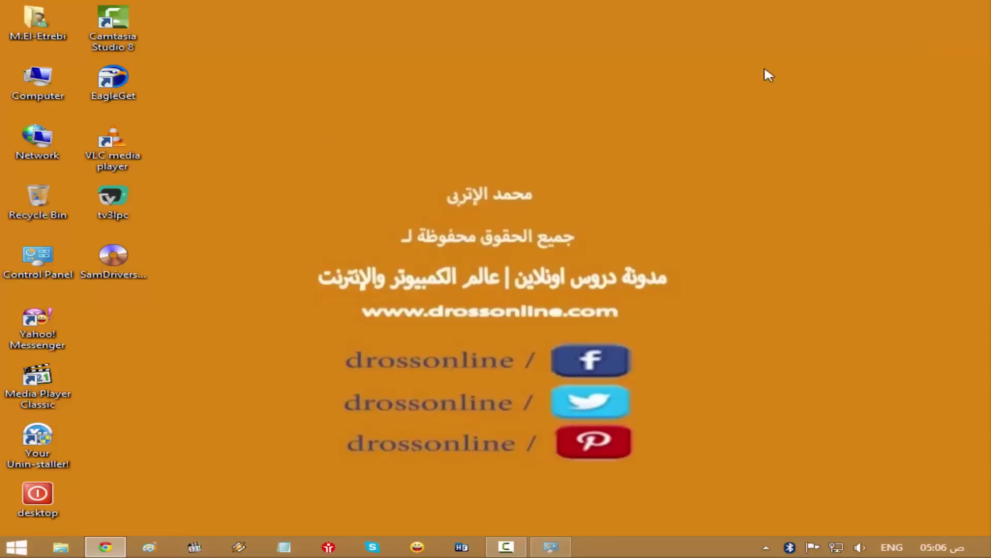
Step: Open Device Manager within Computer Management and select SAMSUNG Android ADB Interface under SAMSUNG Android Phone
right_click(22, 77)
click(106, 117)
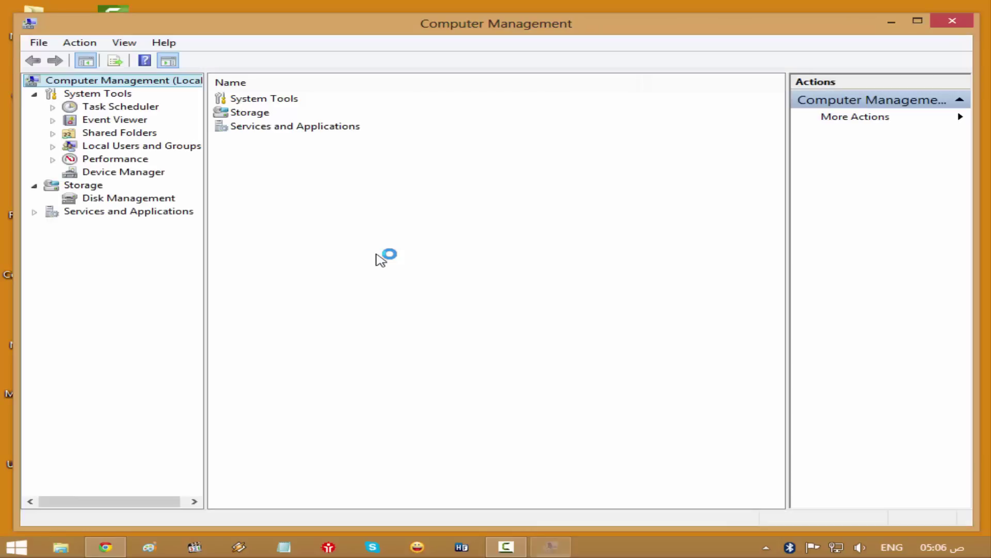
click(138, 173)
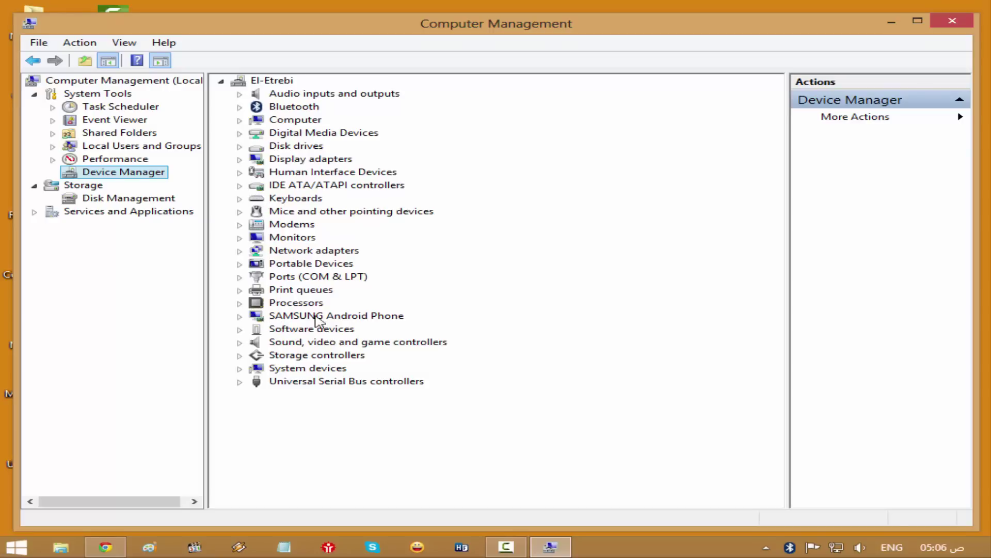
click(240, 316)
click(388, 329)
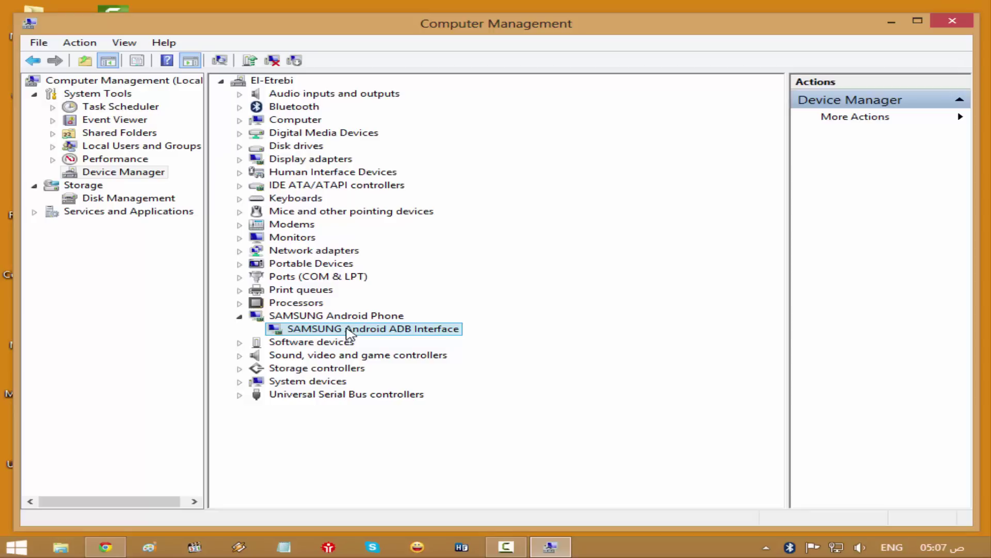
drag(448, 33, 446, 29)
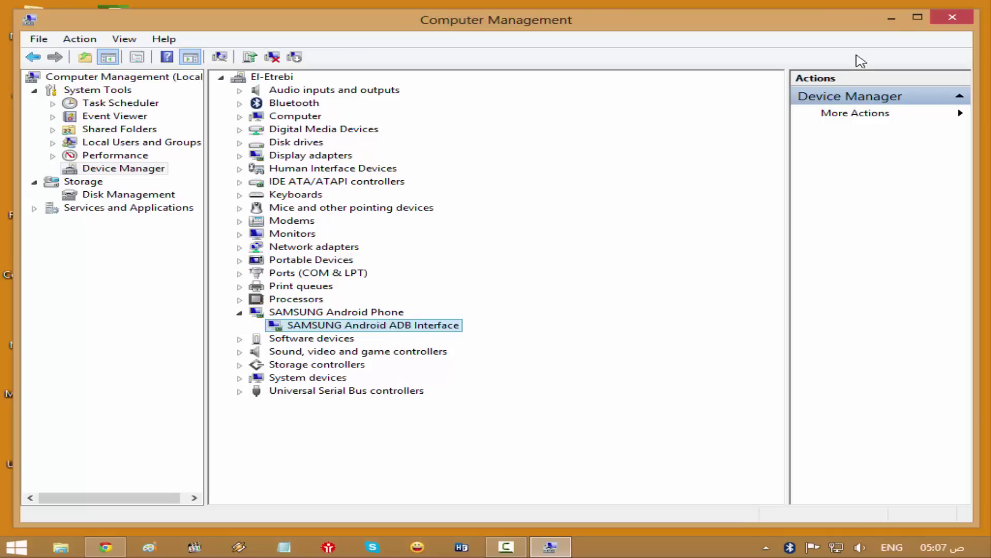
Step: Minimize Computer Management and look at the SamDrivers_2014_Olympic file on the desktop
click(892, 21)
click(132, 271)
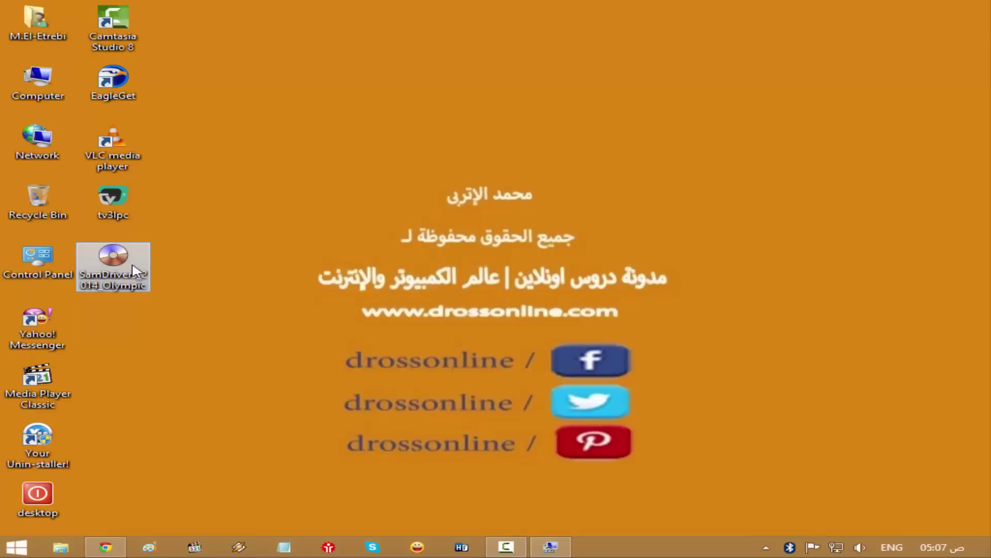
click(268, 367)
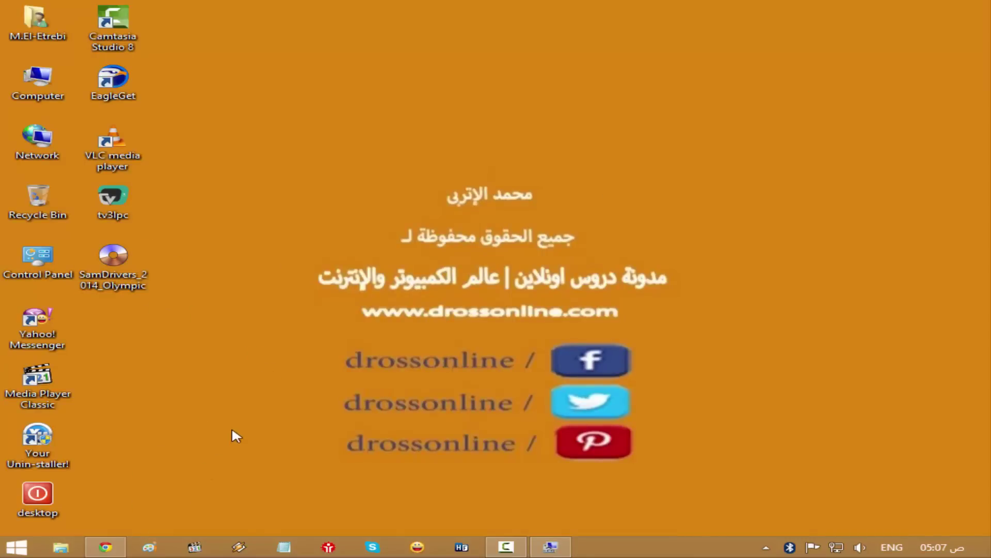
Step: Switch to Chrome to look at the device ID search on devid.info, then minimize the browser
click(107, 547)
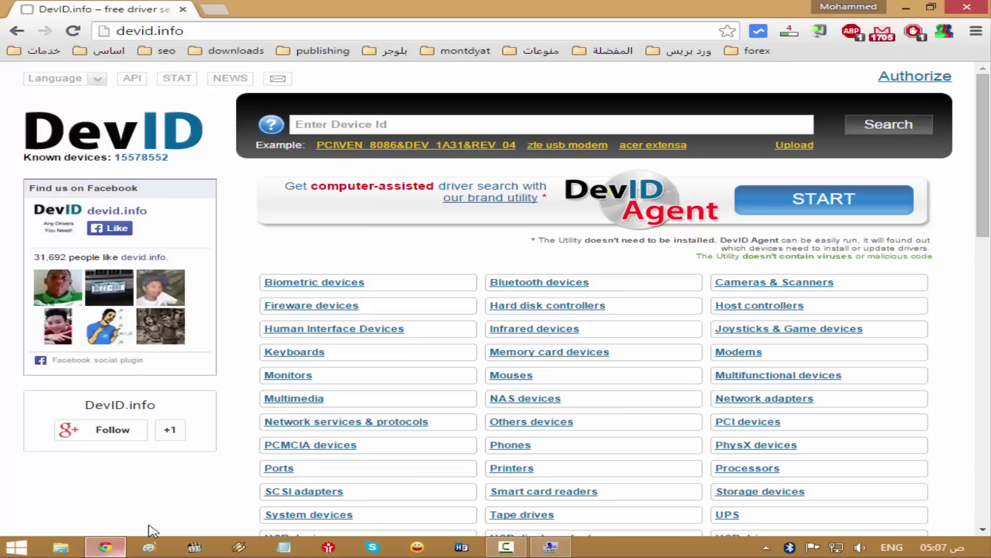
click(370, 128)
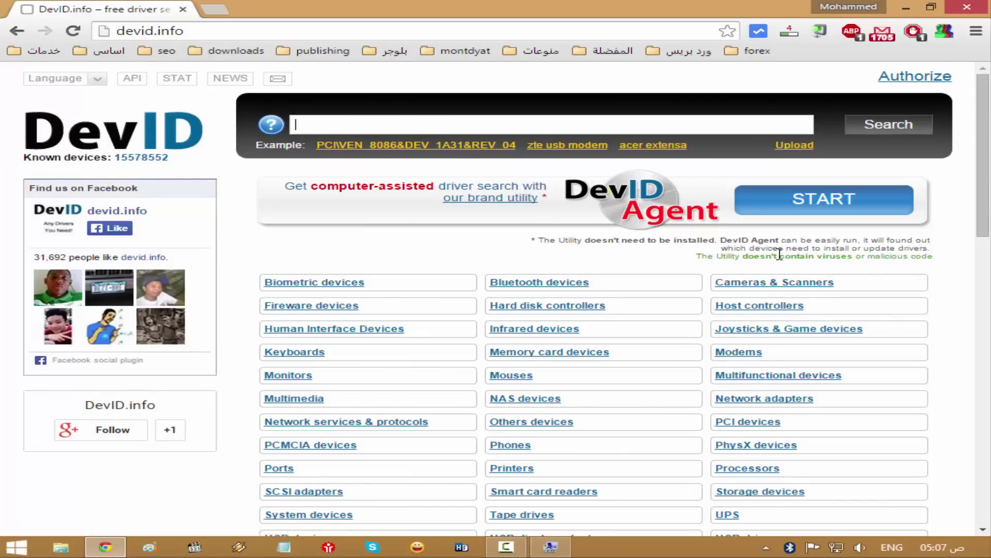
click(905, 8)
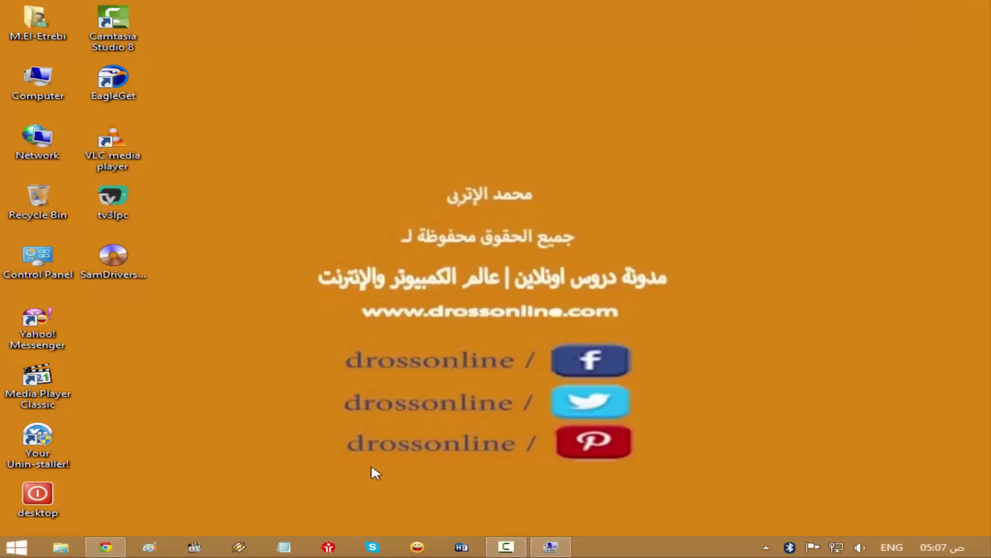
Step: Return to Computer Management and display the Hardware Ids in the detailed properties of SAMSUNG Android ADB Interface
click(550, 545)
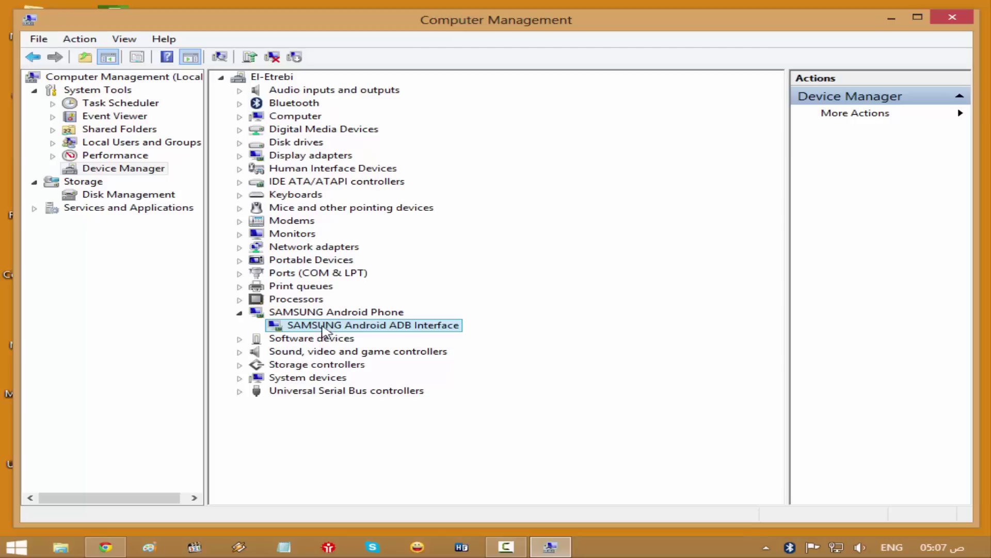
right_click(351, 331)
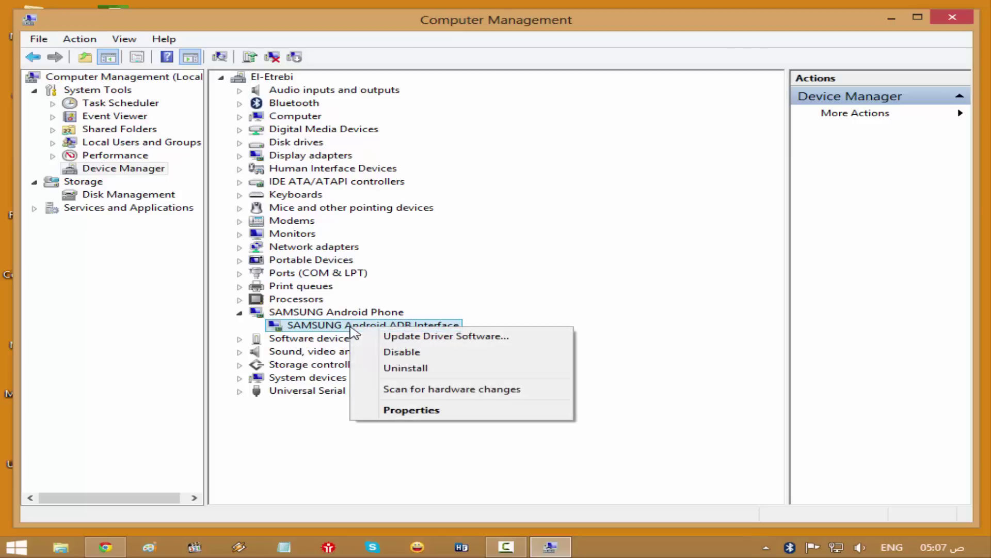
click(422, 413)
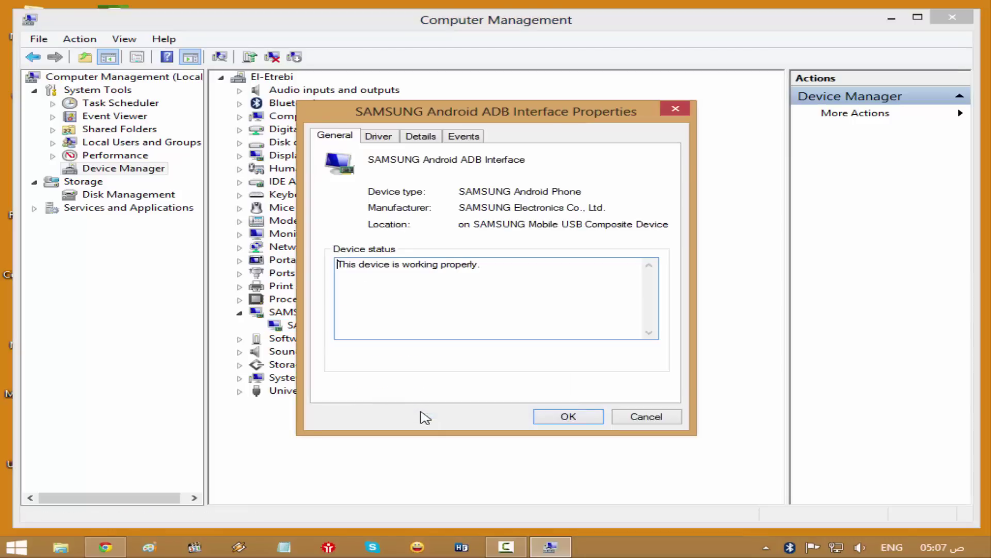
click(431, 138)
click(425, 206)
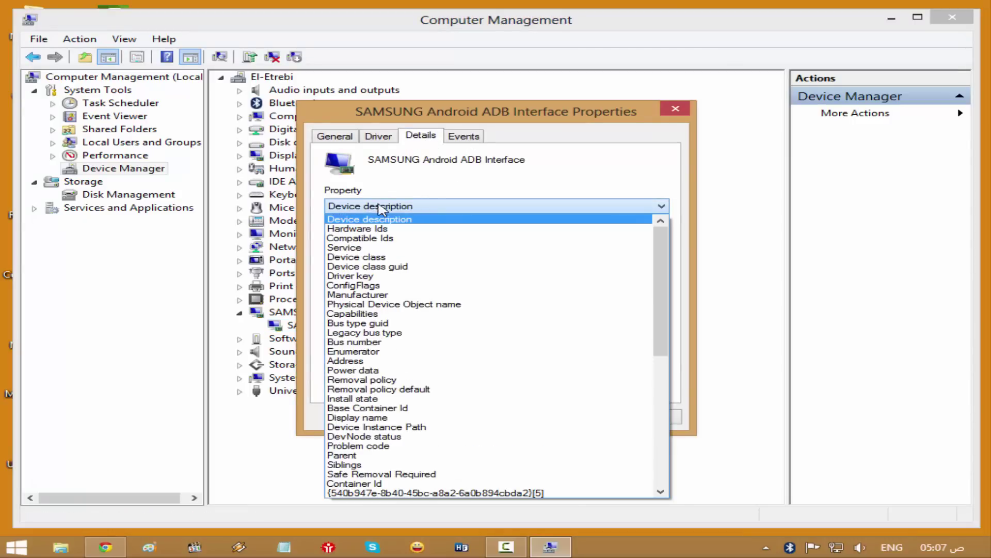
click(386, 230)
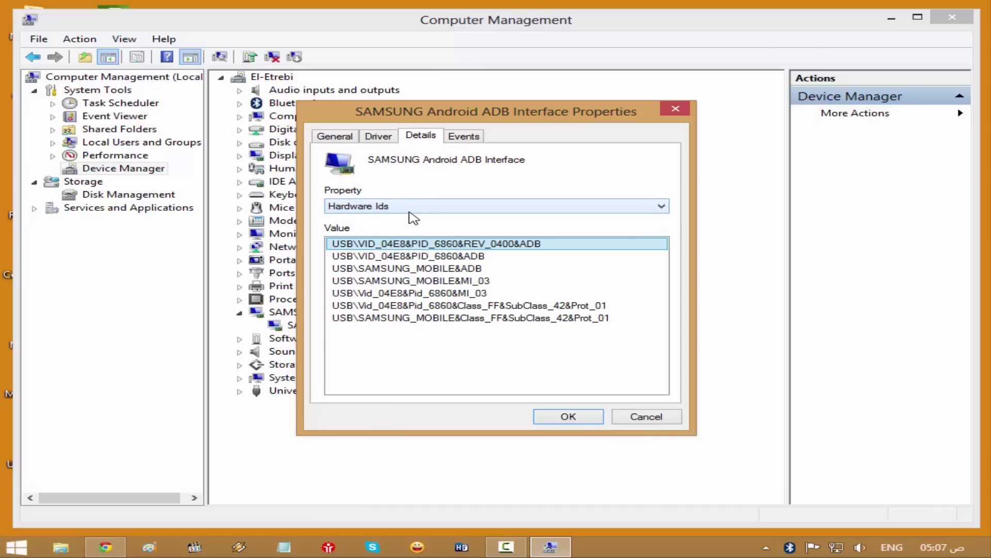
Step: Copy the hardware ID USB\SAMSUNG_MOBILE&Class_FF&SubClass_42&Prot_01 from the ADB interface's properties
click(505, 318)
key(Up)
key(Up)
key(Up)
key(Up)
key(Up)
key(Up)
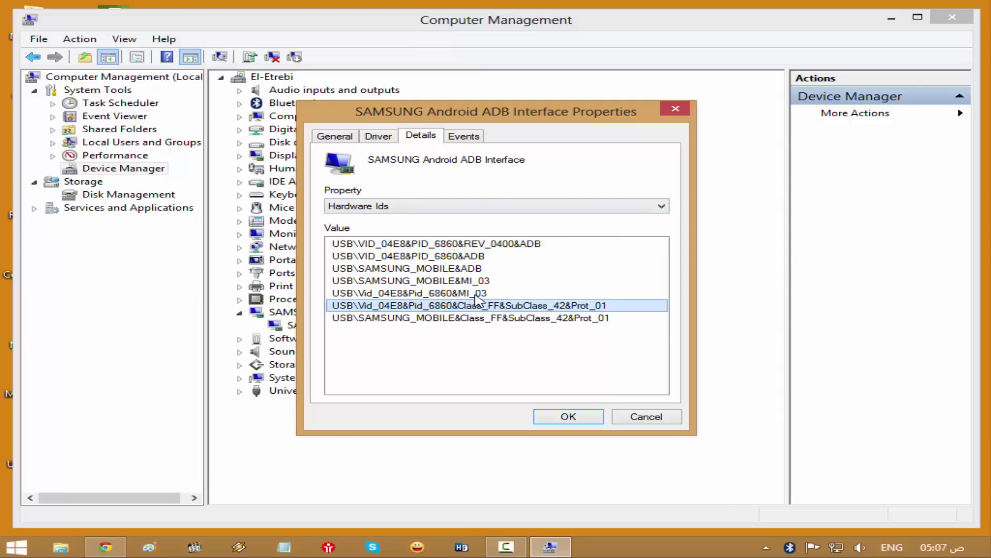
click(479, 318)
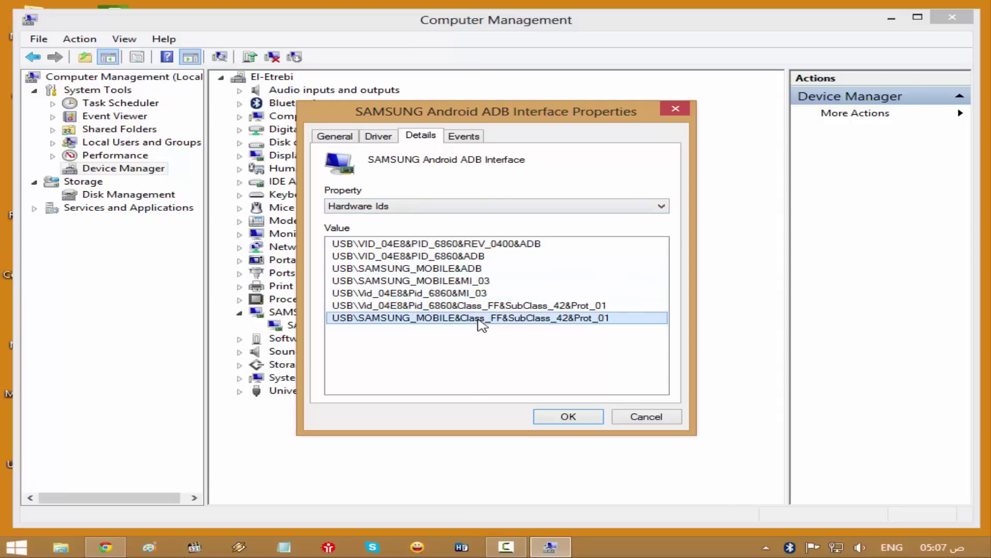
right_click(479, 319)
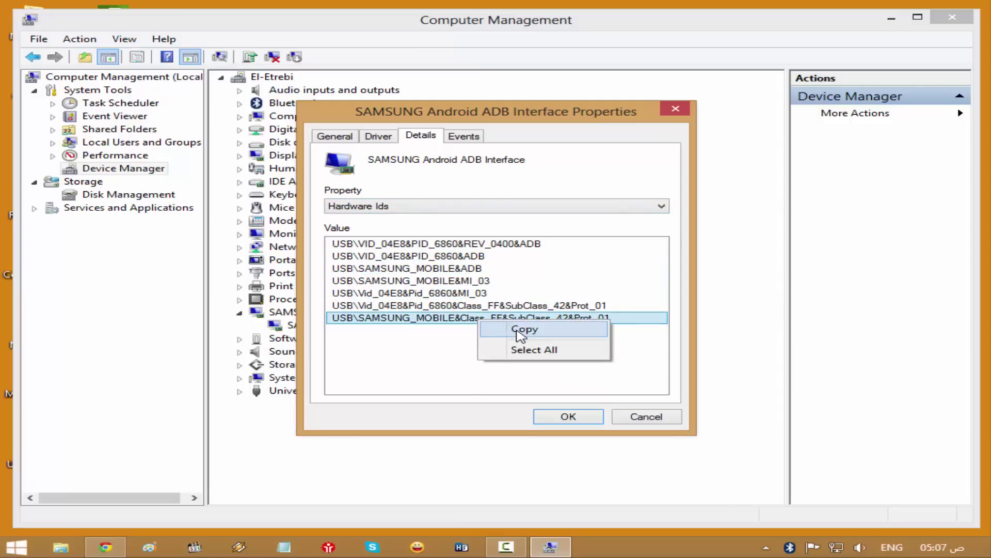
click(521, 333)
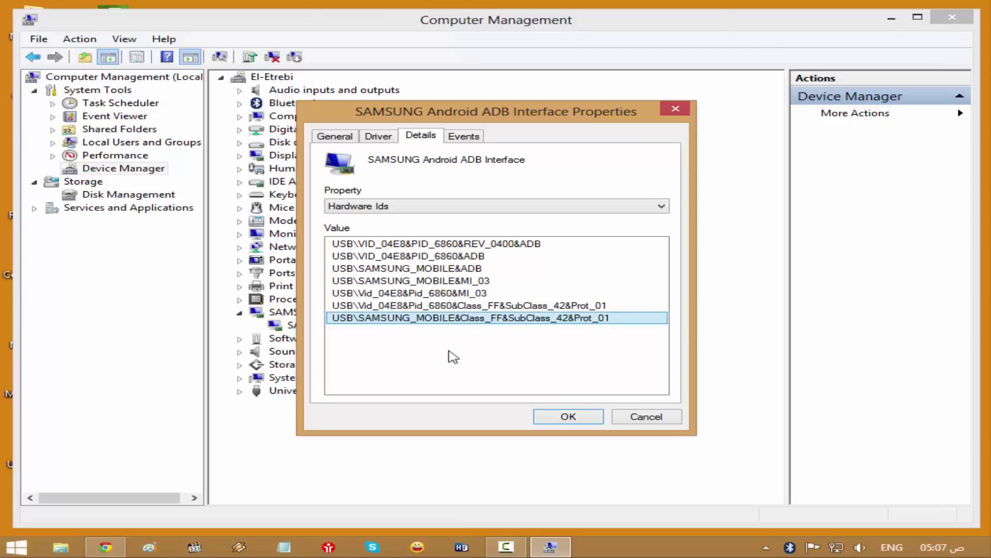
Step: Switch to Chrome and search devid.info for USB\SAMSUNG_MOBILE&Class_FF&SubClass_42&Prot_01
click(105, 546)
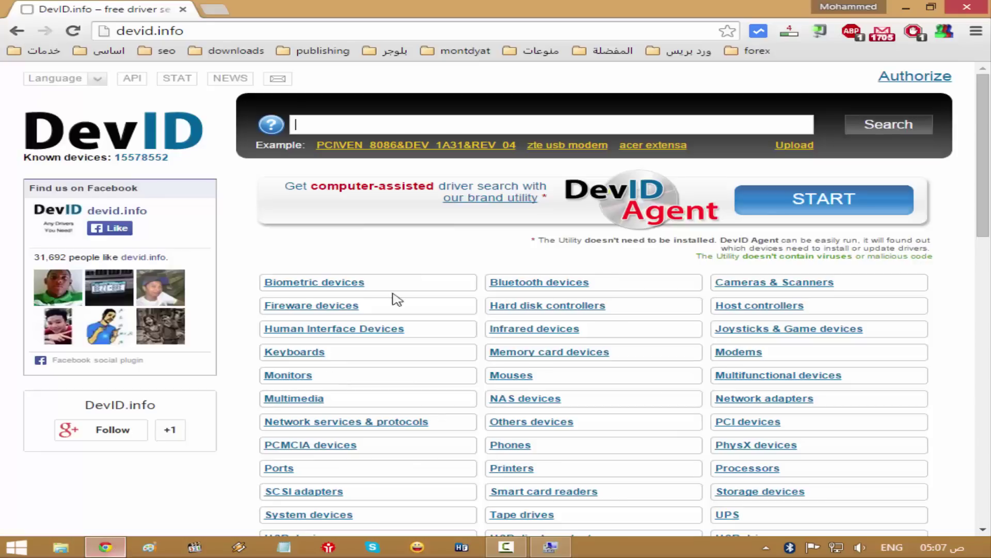
click(449, 129)
key(ctrl+v)
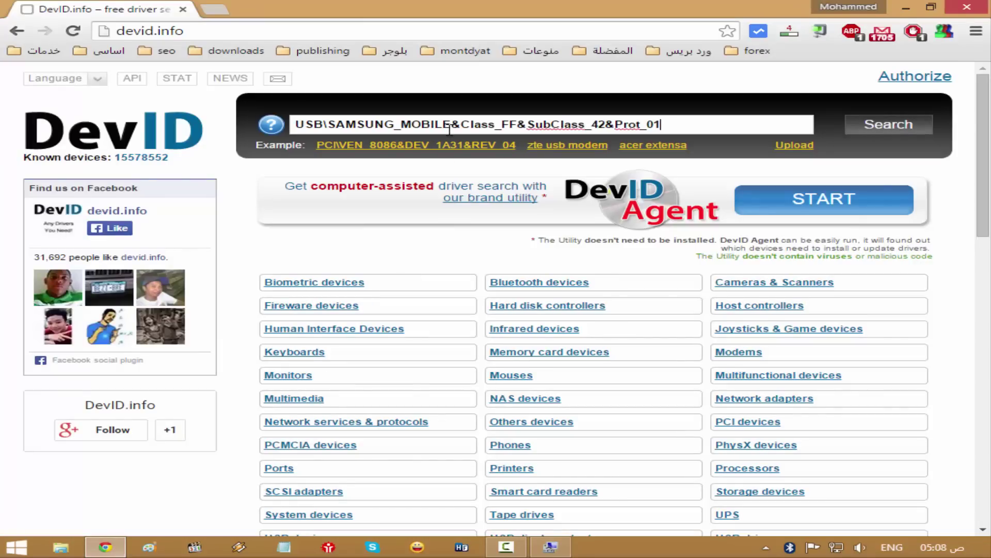
click(889, 125)
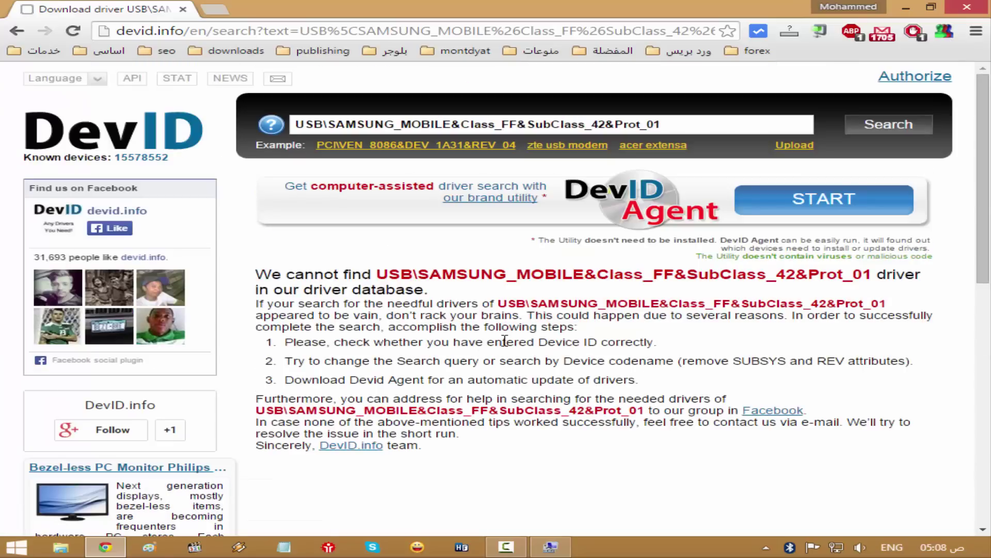
Step: Switch back to Computer Management and copy the hardware ID USB\VID_04E8&PID_6860&ADB from the SAMSUNG Android ADB Interface properties
click(552, 550)
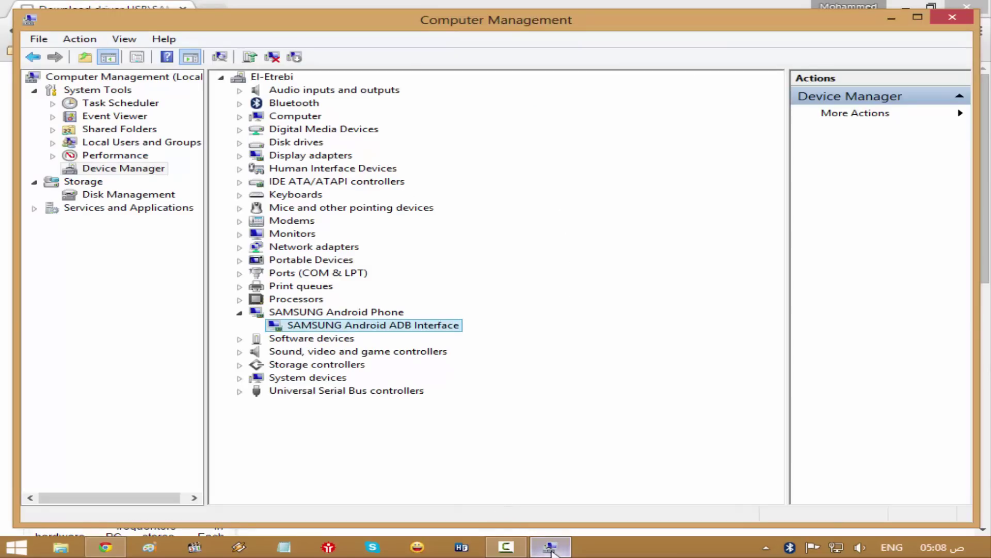
click(551, 551)
click(552, 550)
right_click(392, 328)
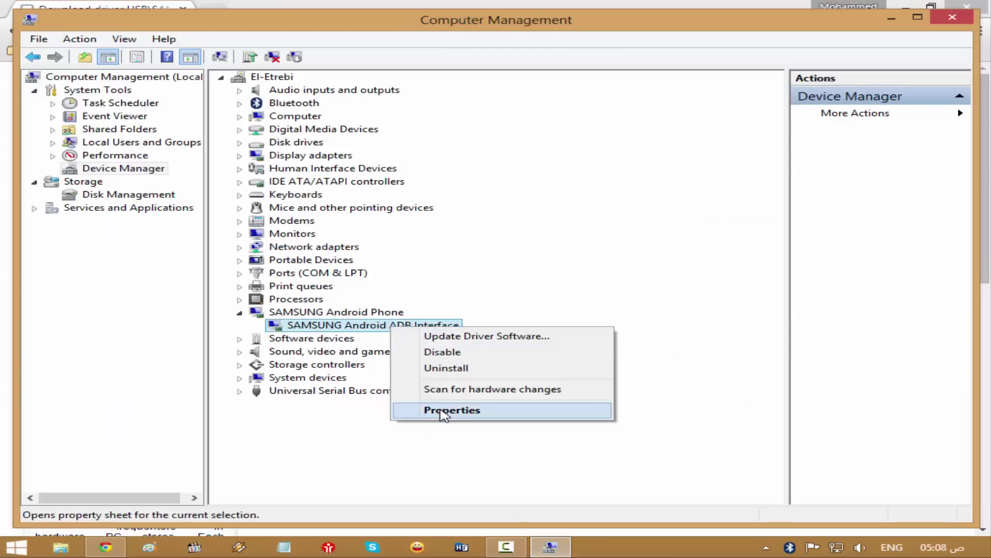
click(443, 410)
click(439, 317)
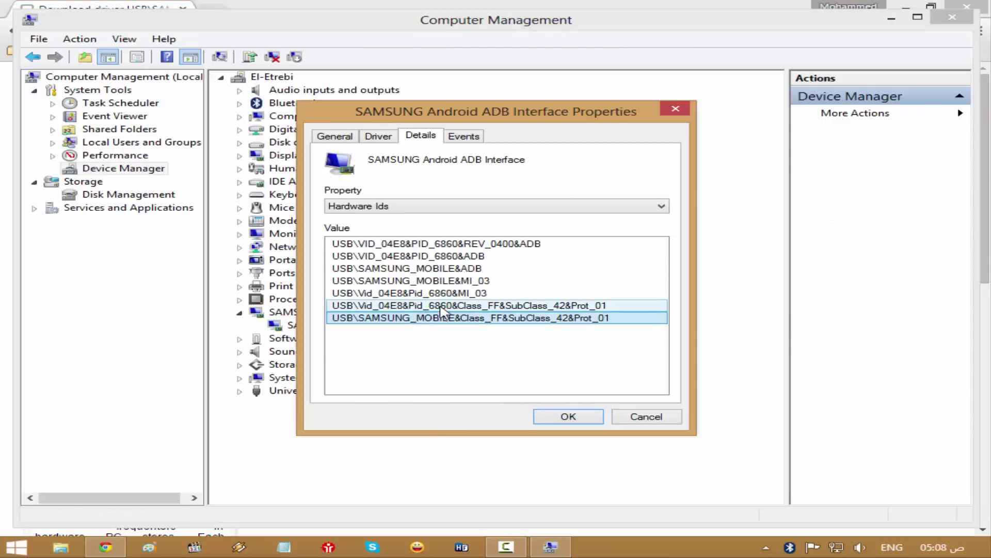
click(470, 257)
right_click(473, 257)
click(513, 268)
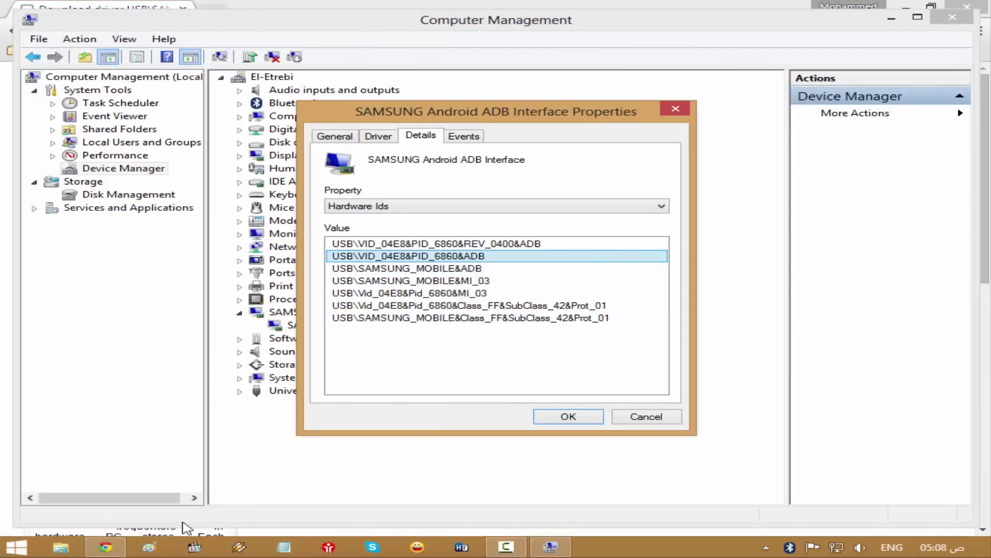
Step: Search devid.info in Chrome for USB\VID_04E8&PID_6860&ADB and open the SAMSUNG Mobile USB Composite Device driver page
click(123, 551)
triple_click(519, 124)
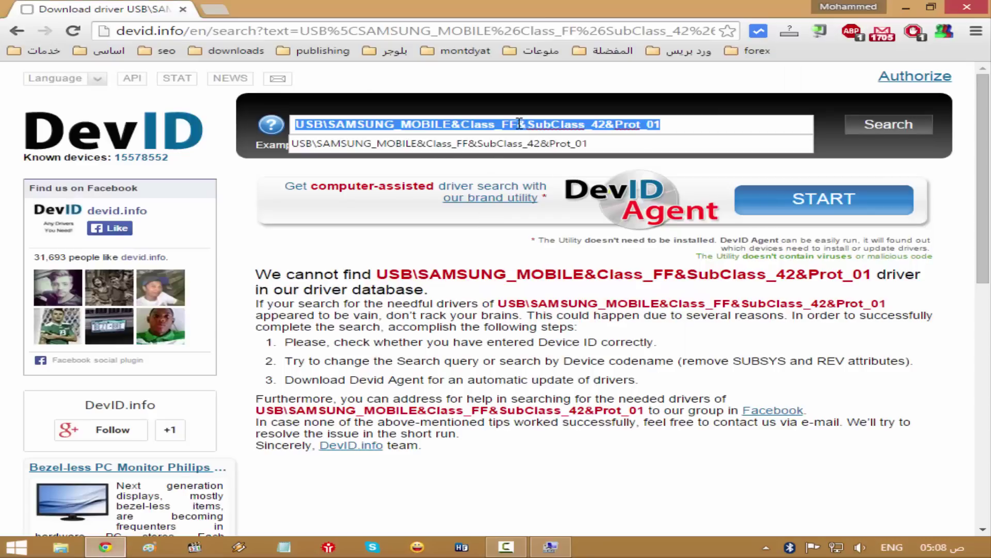
key(ctrl+v)
click(901, 133)
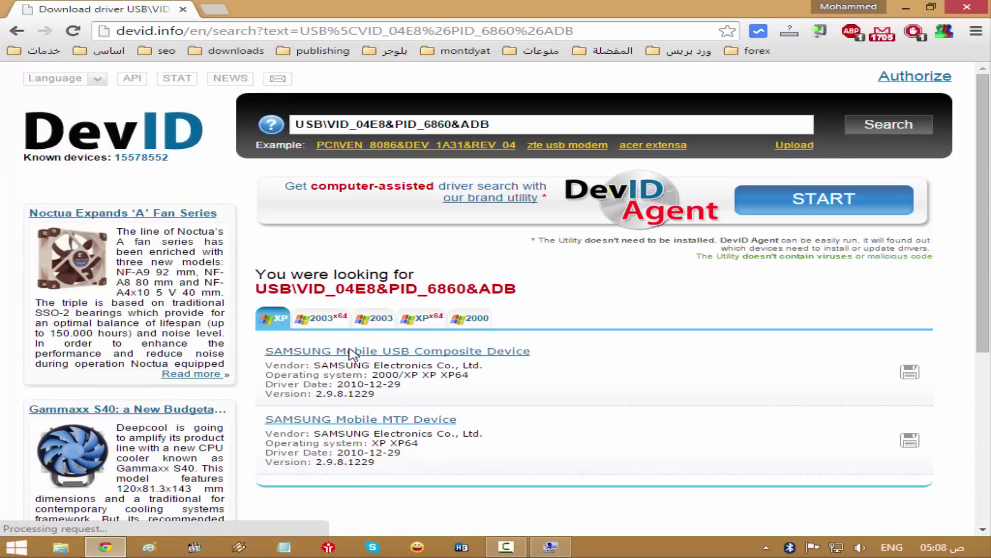
click(431, 357)
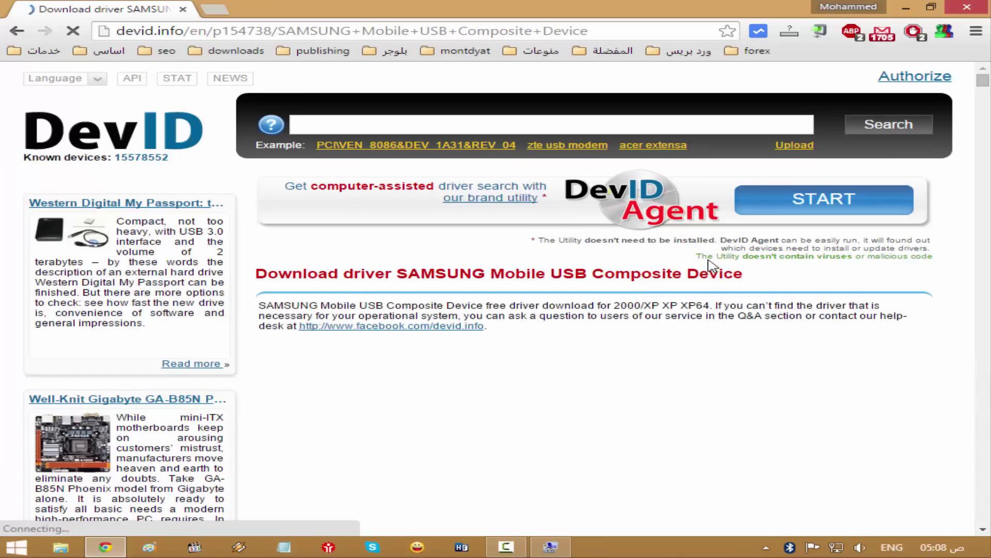
Step: Open the page for the original file SAMSUNG_USB_Driver_for_Mobile_Phones.exe and examine its driver details and supported devices
scroll(723, 269, down, 6)
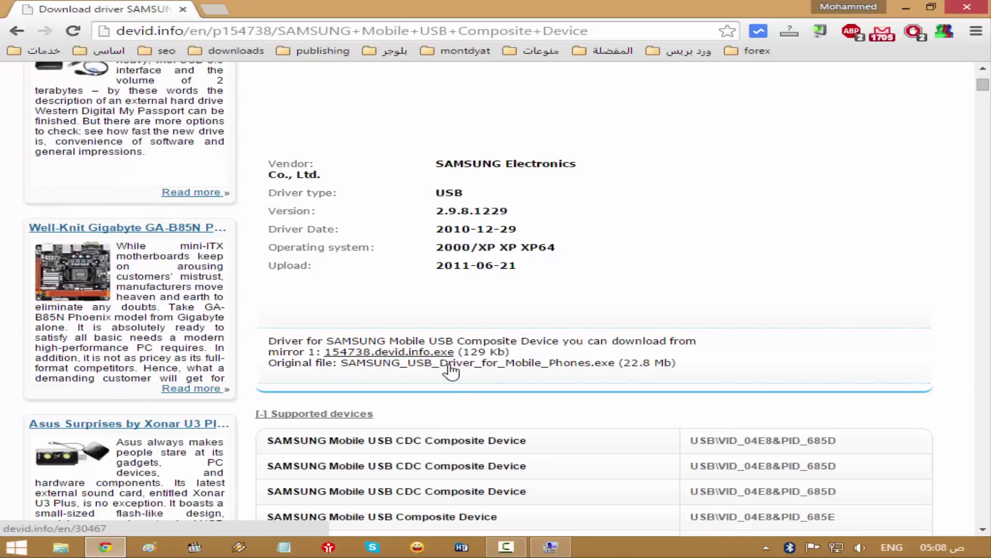
click(450, 365)
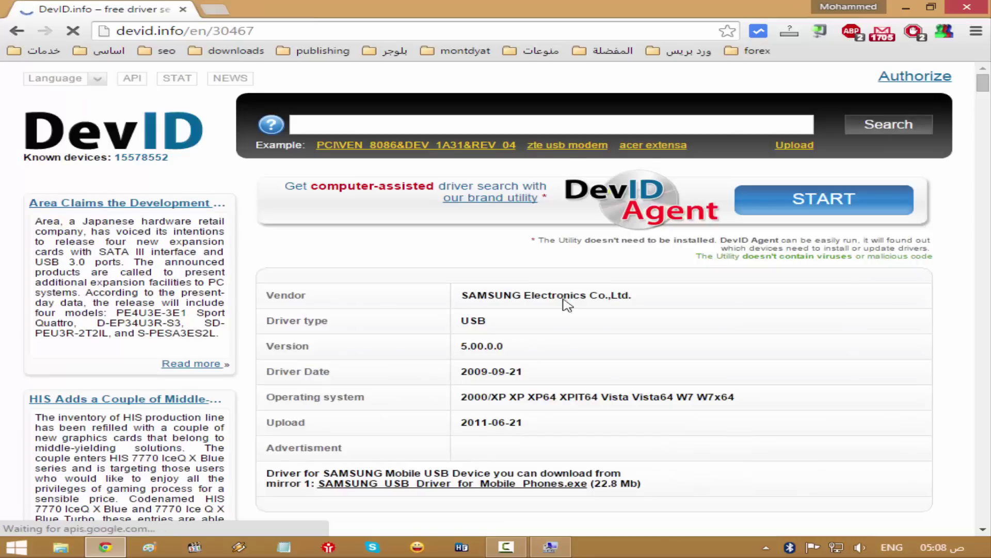
scroll(573, 289, down, 6)
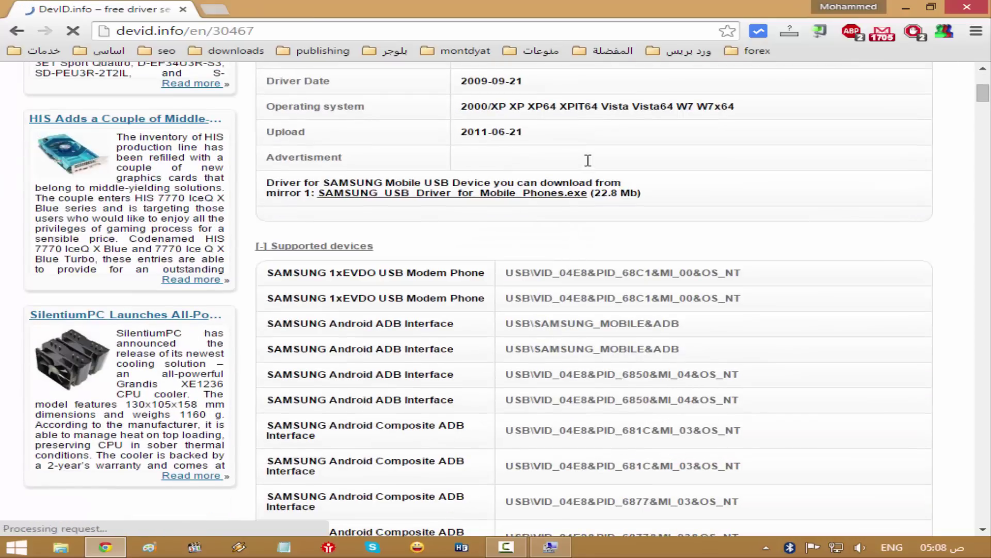
scroll(588, 160, down, 4)
scroll(588, 161, up, 7)
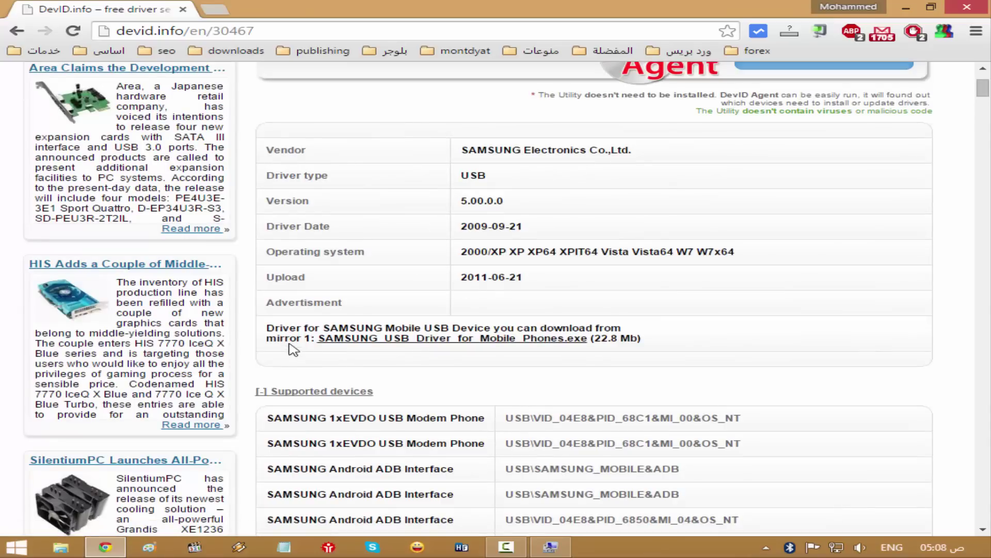
Step: Download SAMSUNG_USB_Driver_for_Mobile_Phones.exe from mirror 1 to the Desktop
click(468, 343)
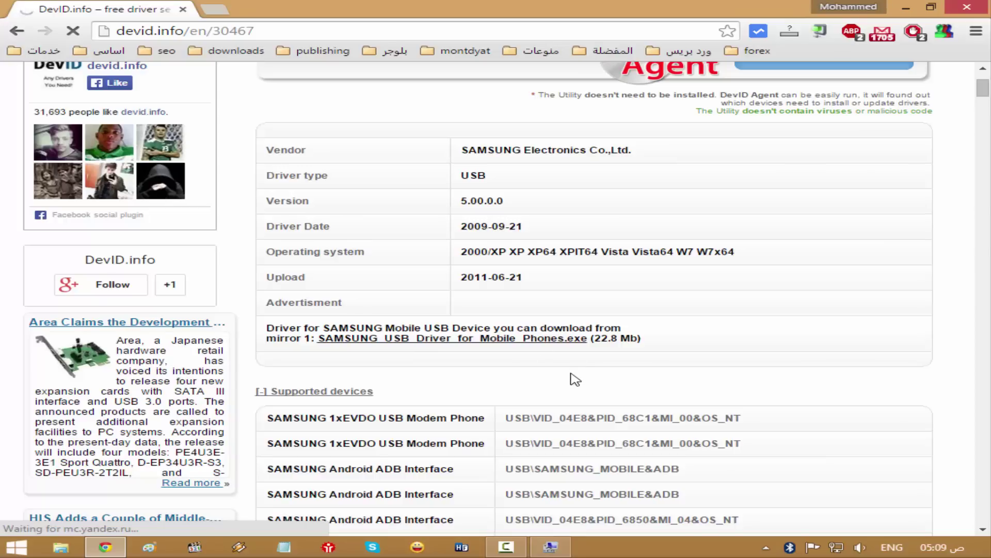
click(569, 350)
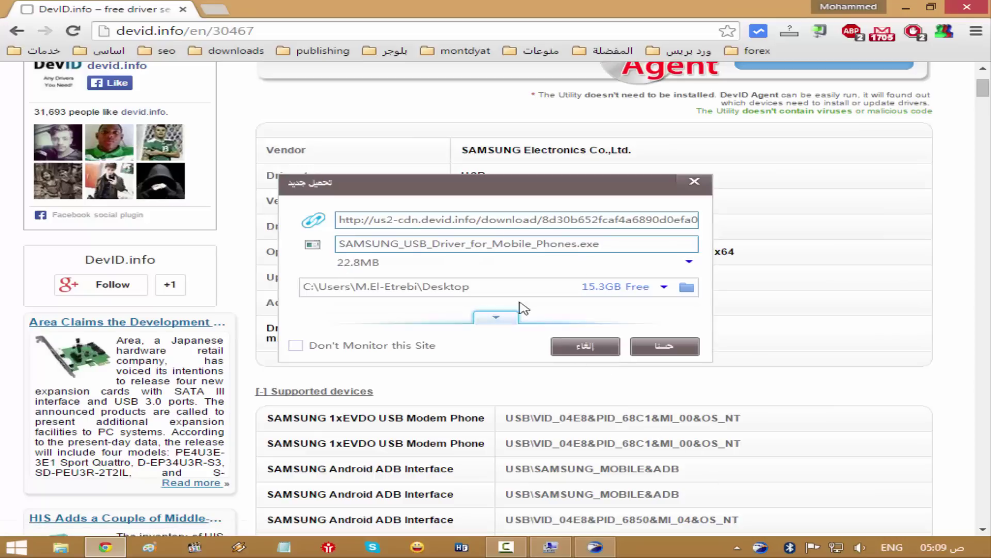
click(665, 346)
Step: Minimize Chrome, then dismiss the SAMSUNG Android ADB Interface properties and close Computer Management
click(905, 7)
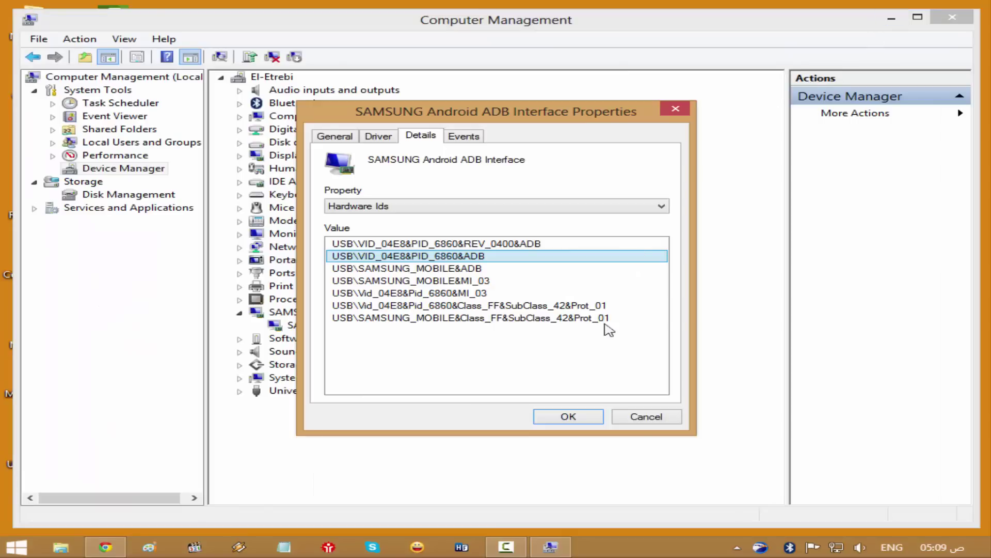
click(645, 416)
click(943, 18)
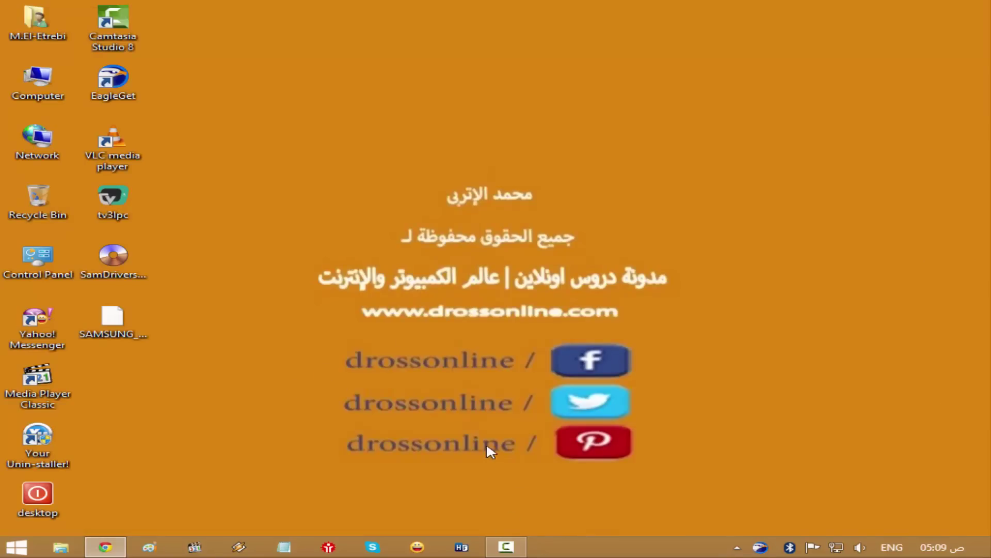
click(106, 548)
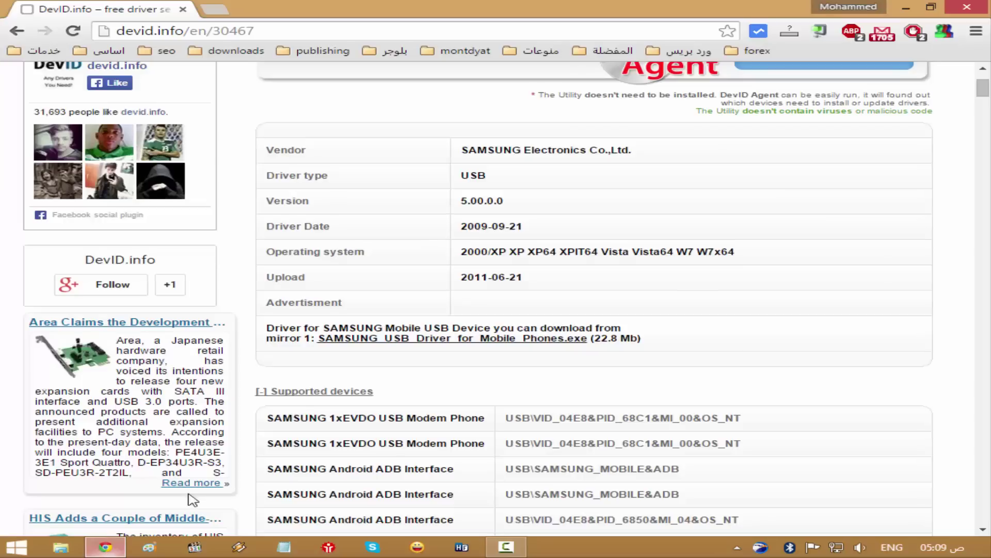
scroll(715, 243, up, 3)
click(606, 127)
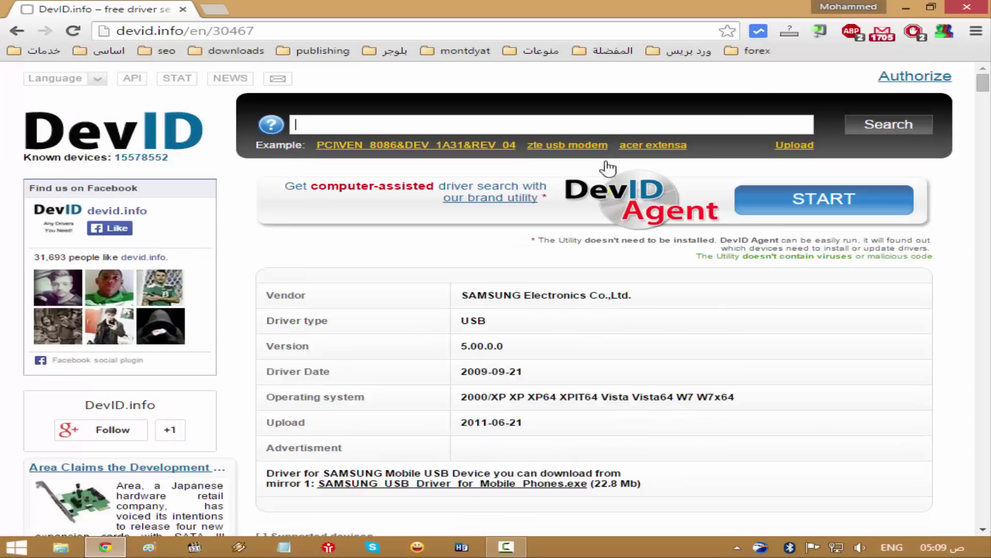
click(909, 8)
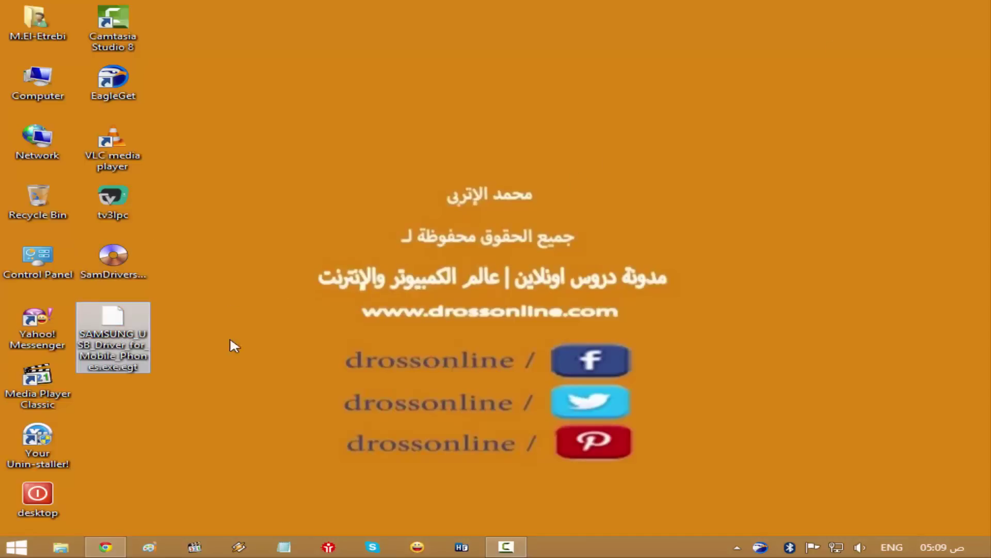
right_click(333, 296)
click(376, 336)
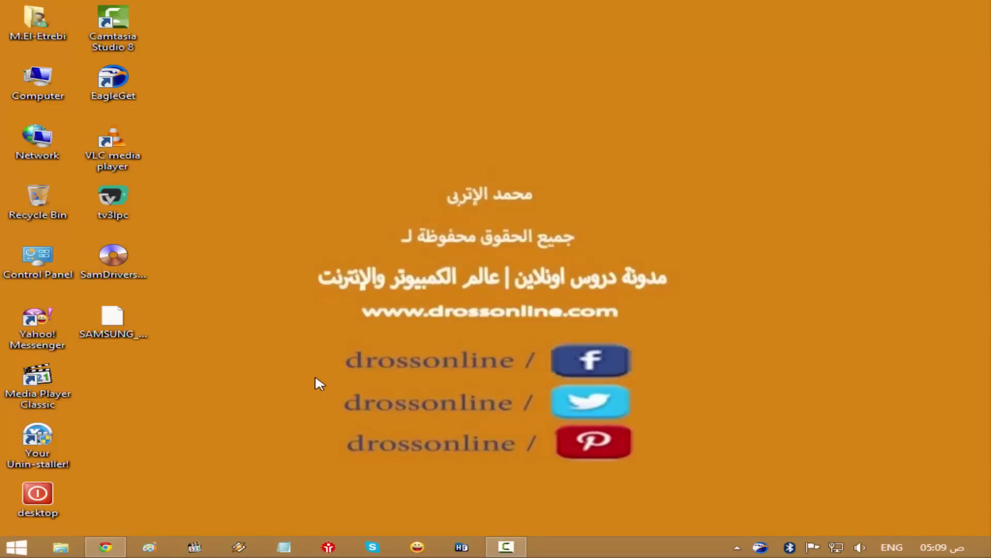
Step: Check the file type and size in the properties of the SamDrivers_2014_Olympic disc image on the desktop, then close them
click(140, 268)
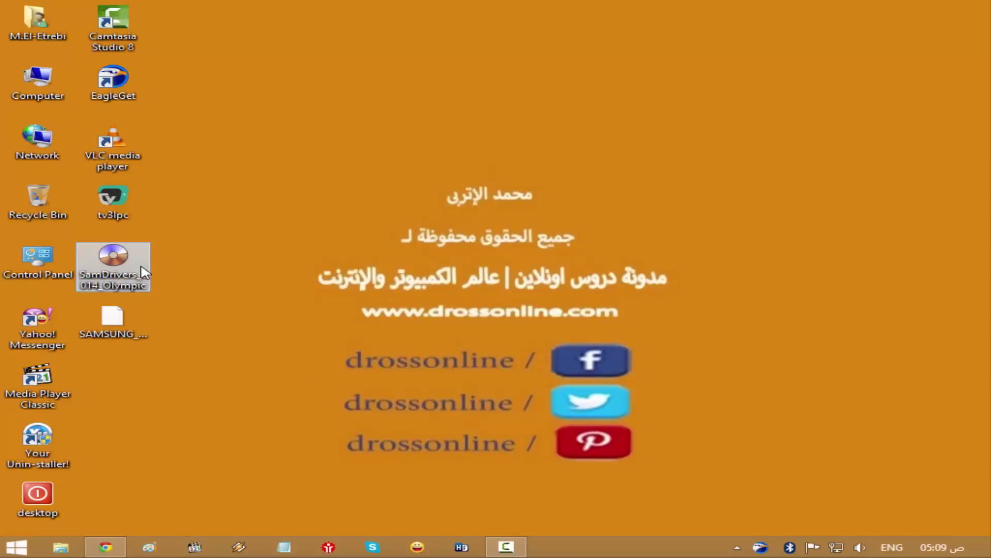
right_click(140, 268)
click(269, 525)
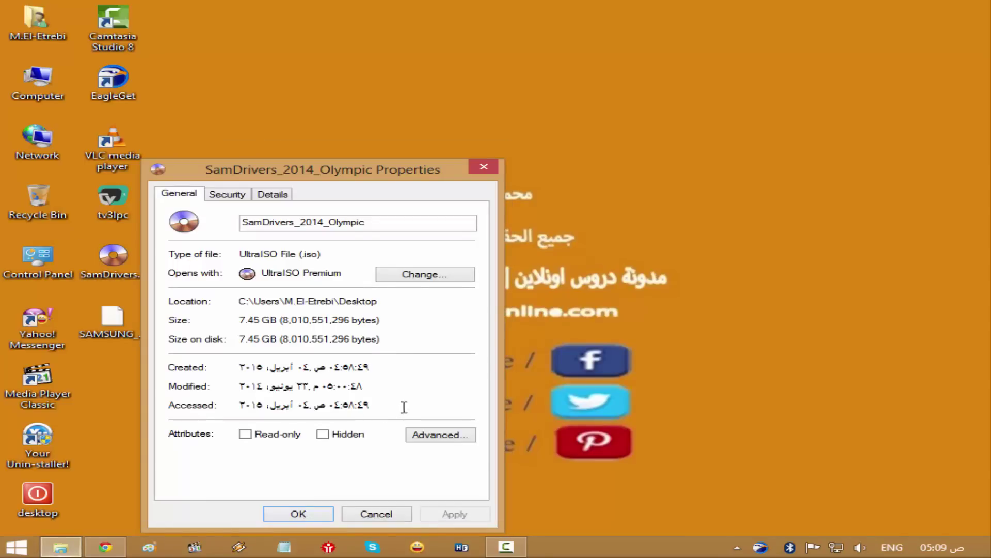
drag(321, 168, 495, 104)
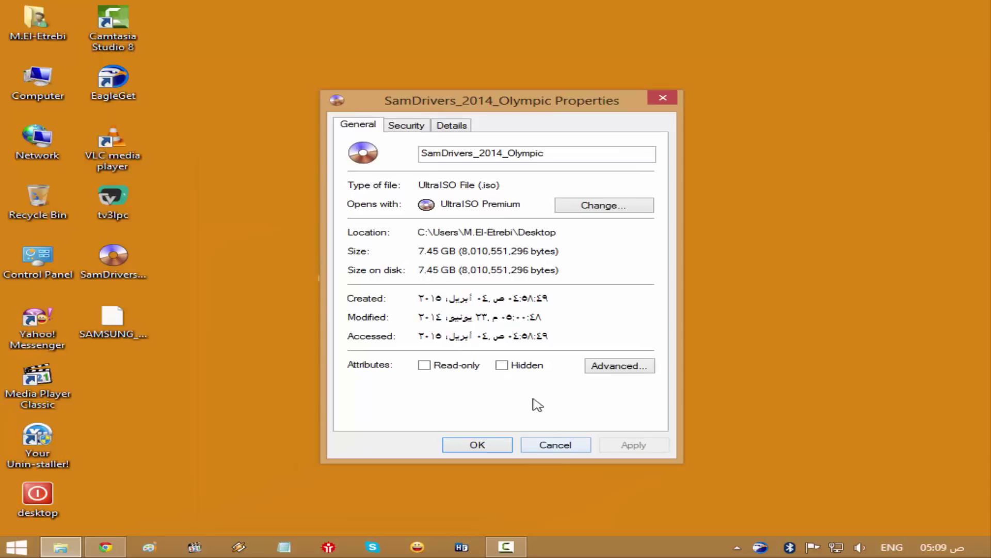
click(555, 444)
right_click(407, 265)
click(487, 308)
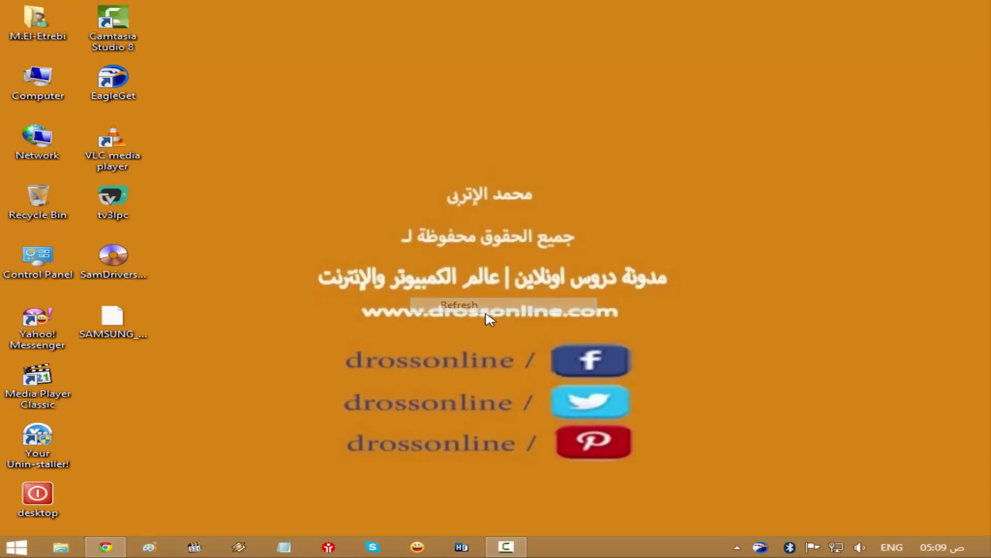
click(149, 341)
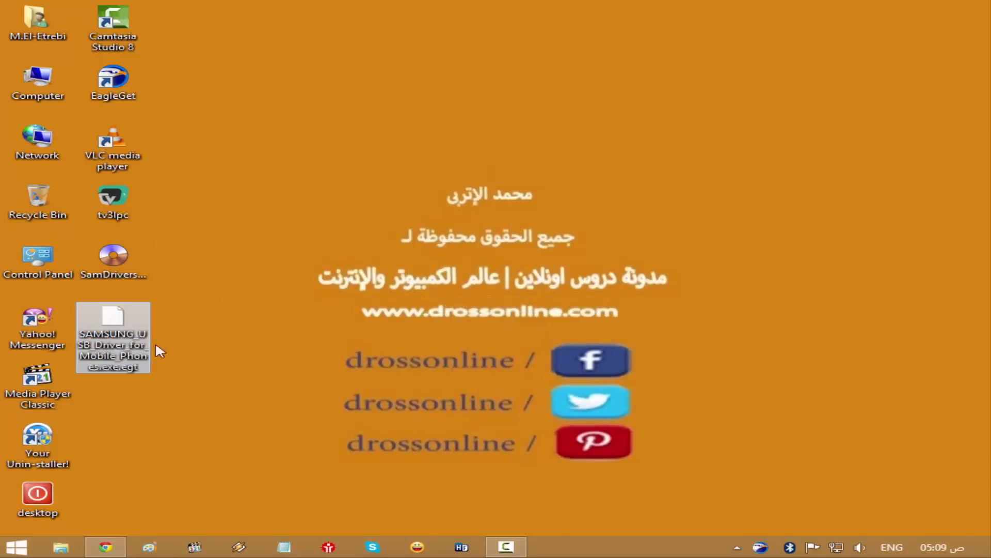
click(358, 360)
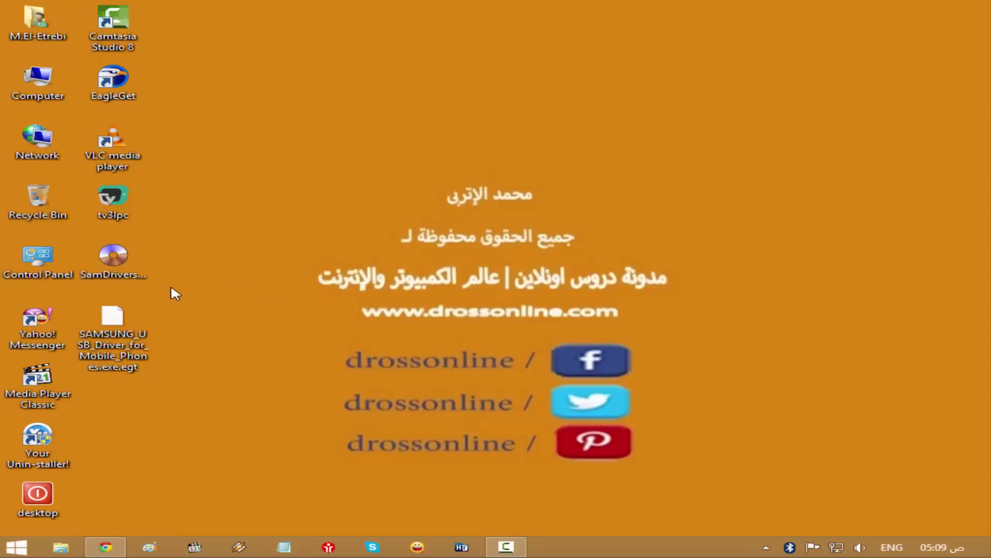
click(138, 270)
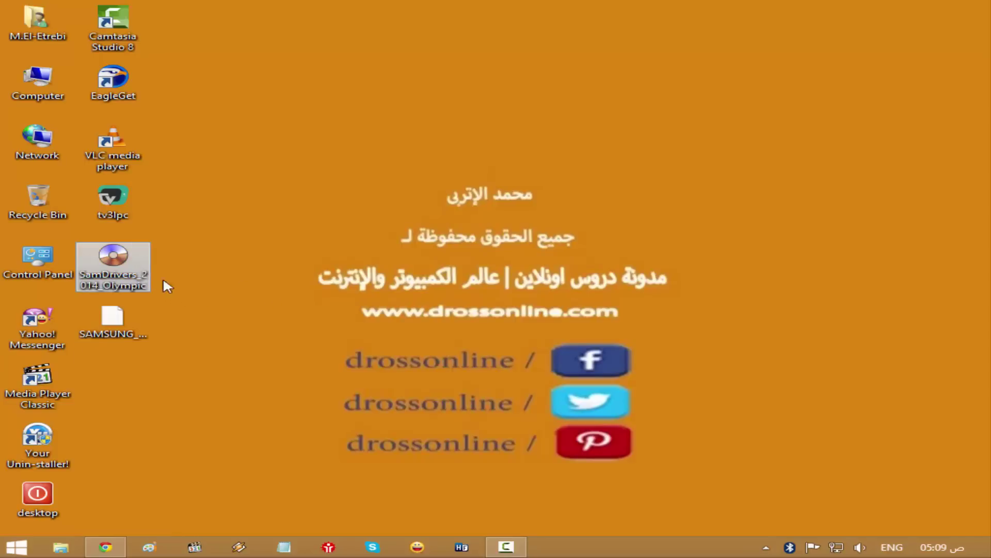
click(288, 304)
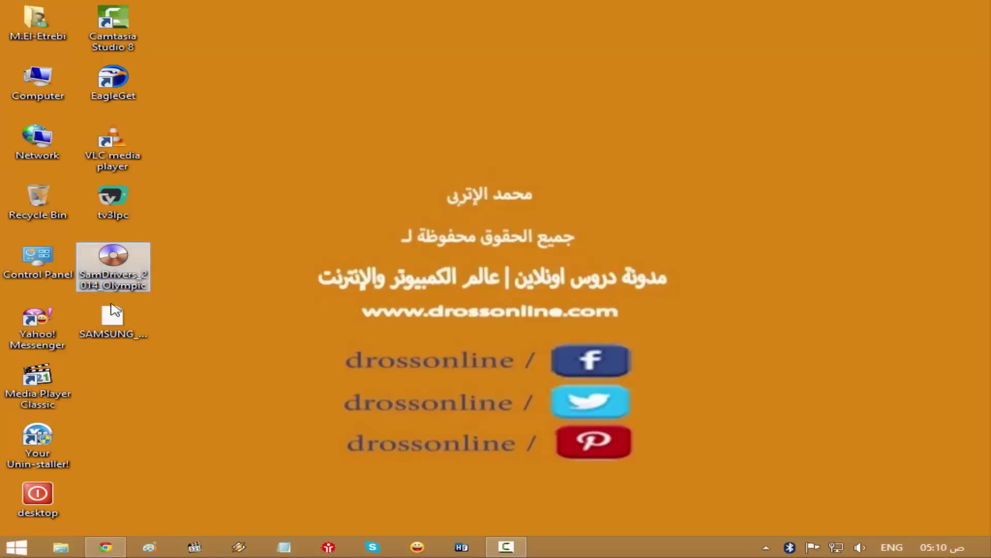
Step: Mount the SamDrivers_2014_Olympic disc image to drive J: with UltraISO
mouse_move(131, 279)
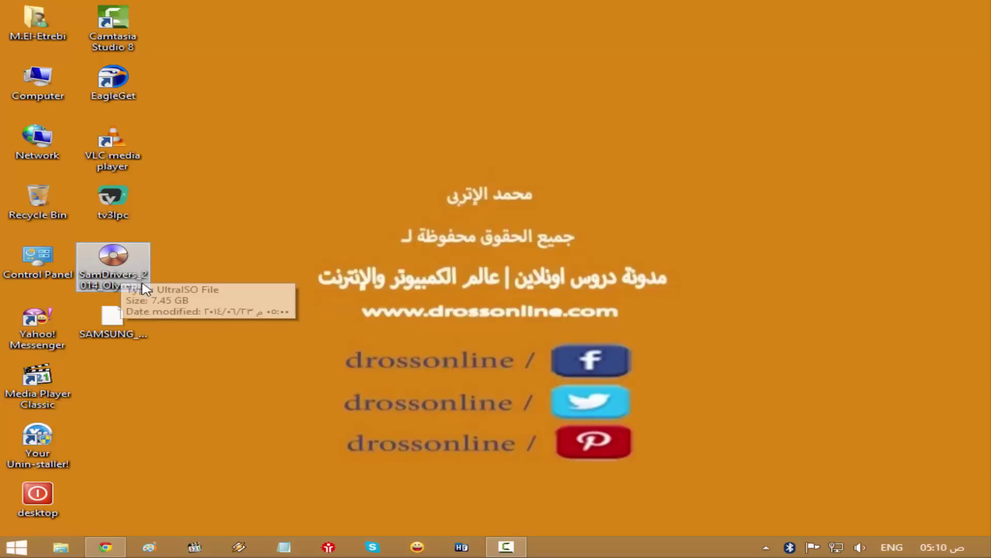
right_click(104, 278)
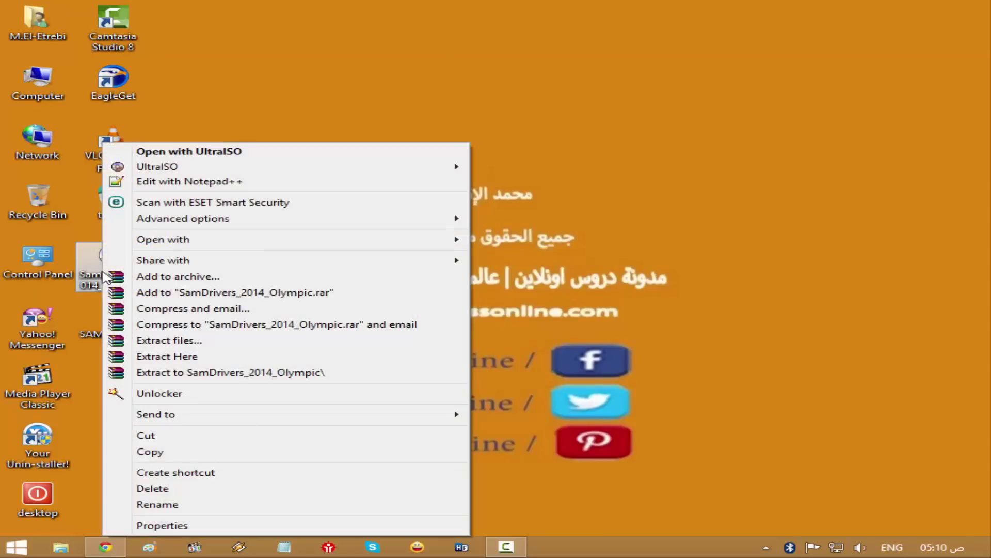
mouse_move(212, 173)
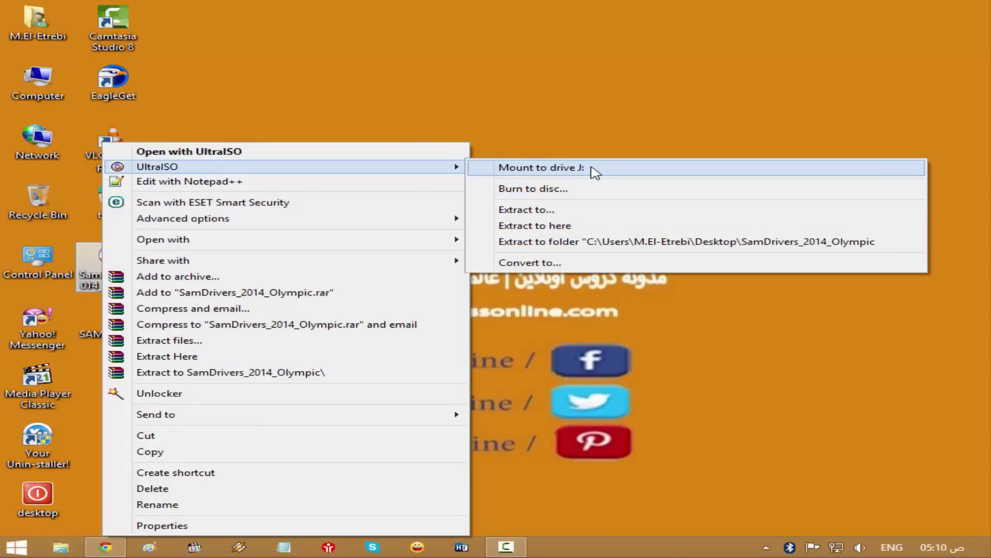
click(592, 169)
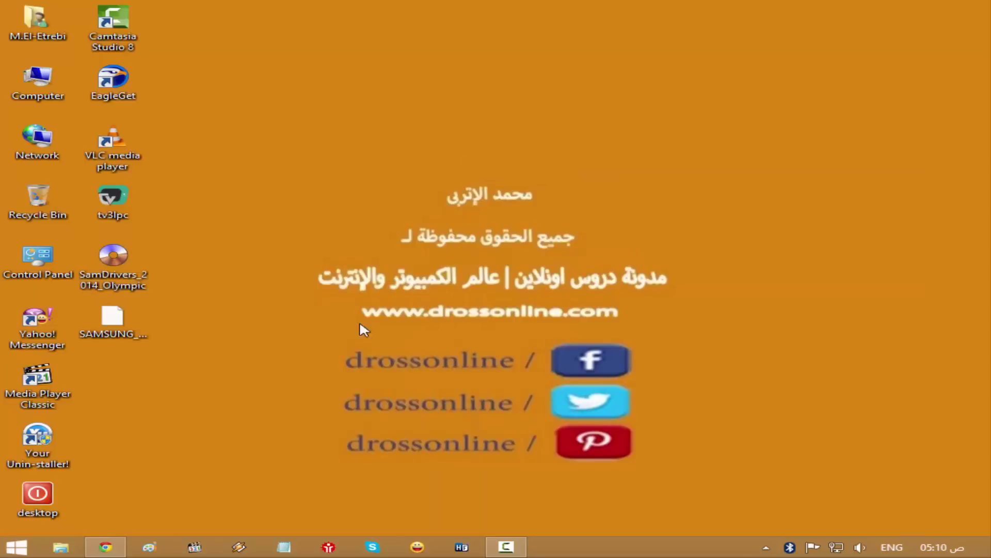
Step: Open the Computer window to check the mounted SamDrivers drive J:, then minimize the window
double_click(37, 81)
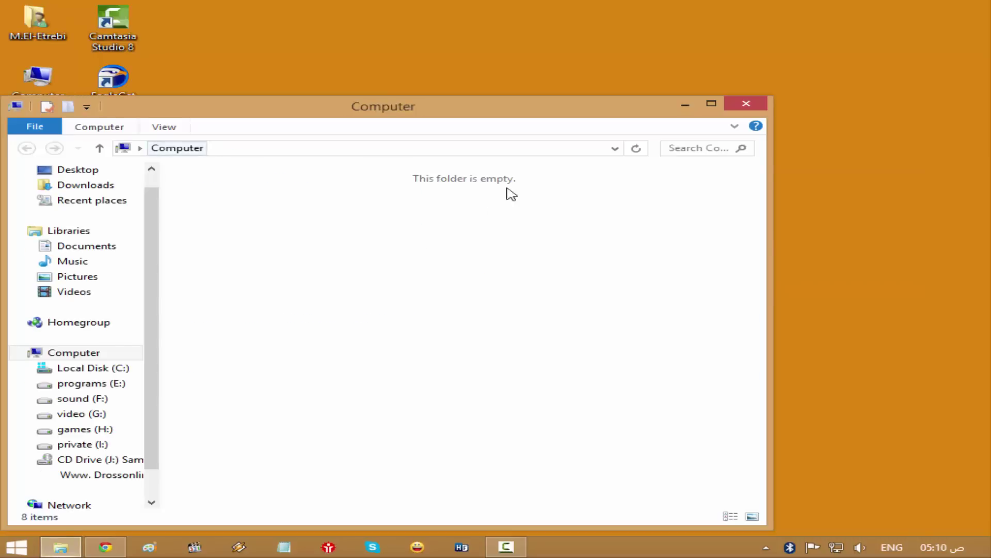
click(712, 104)
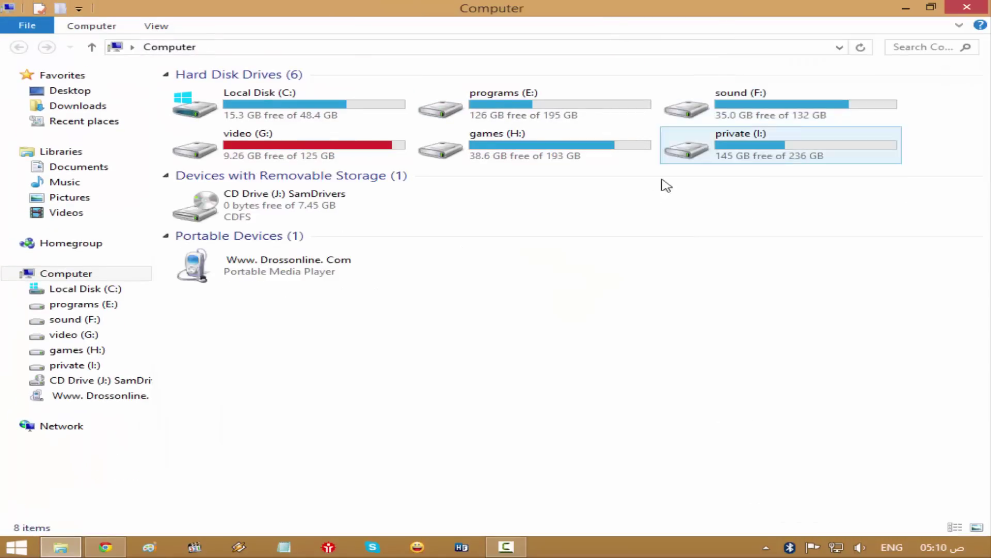
click(245, 205)
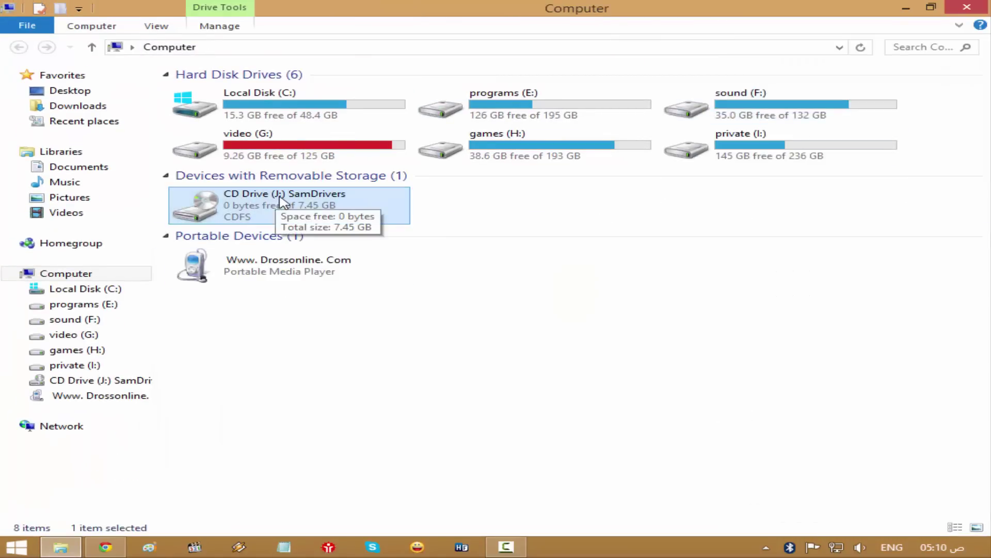
click(512, 337)
click(310, 206)
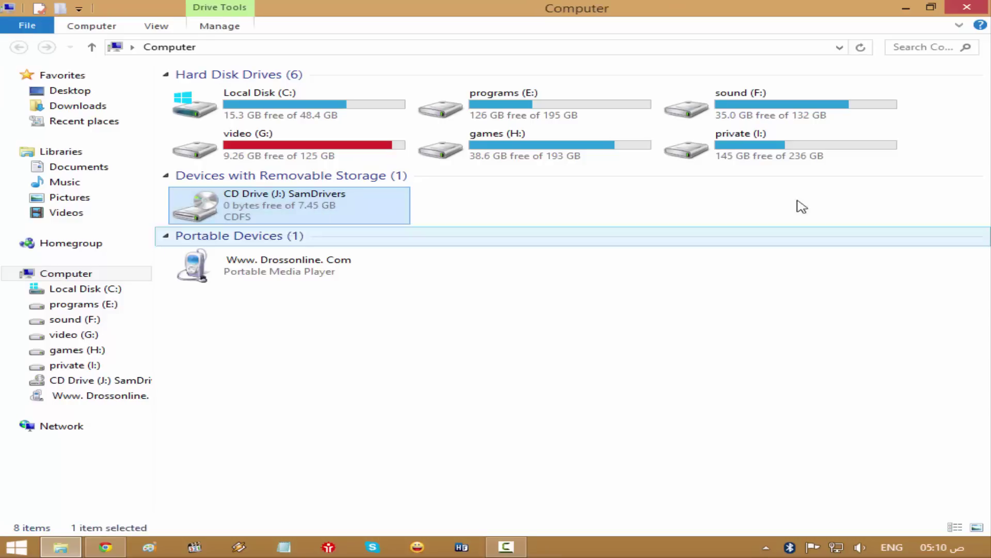
click(906, 8)
click(503, 547)
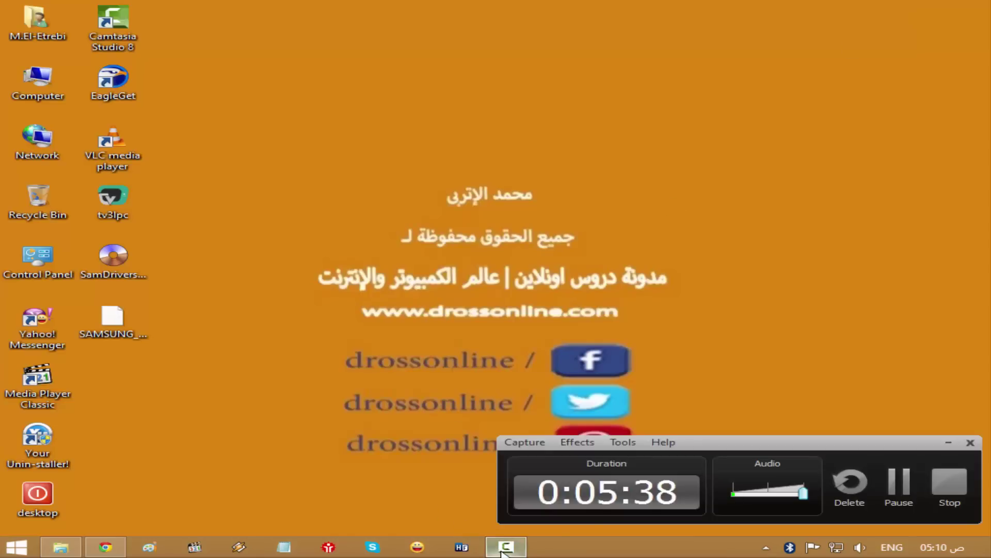
click(504, 547)
Step: Open Device Manager in Computer Management and expand the SAMSUNG Android Phone category
right_click(41, 81)
click(62, 126)
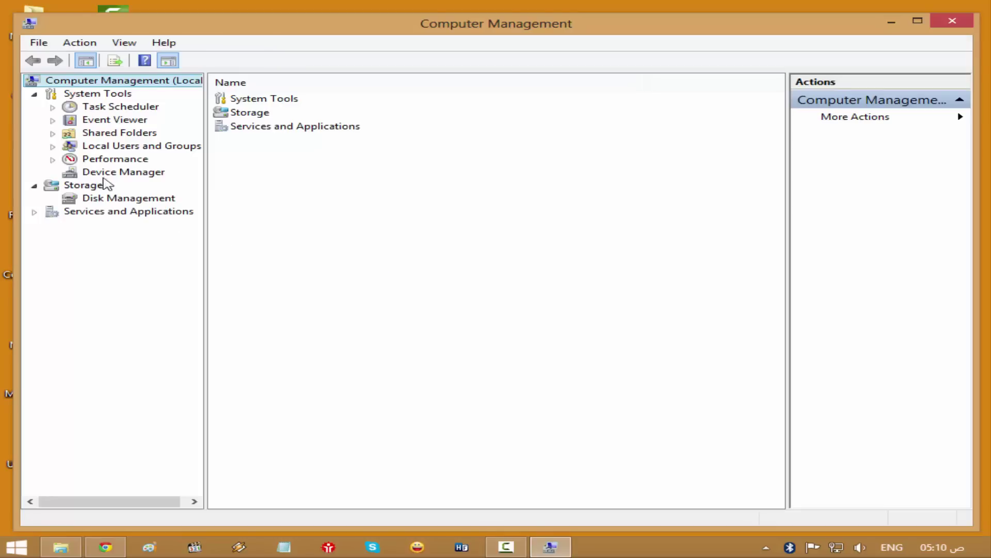
click(111, 173)
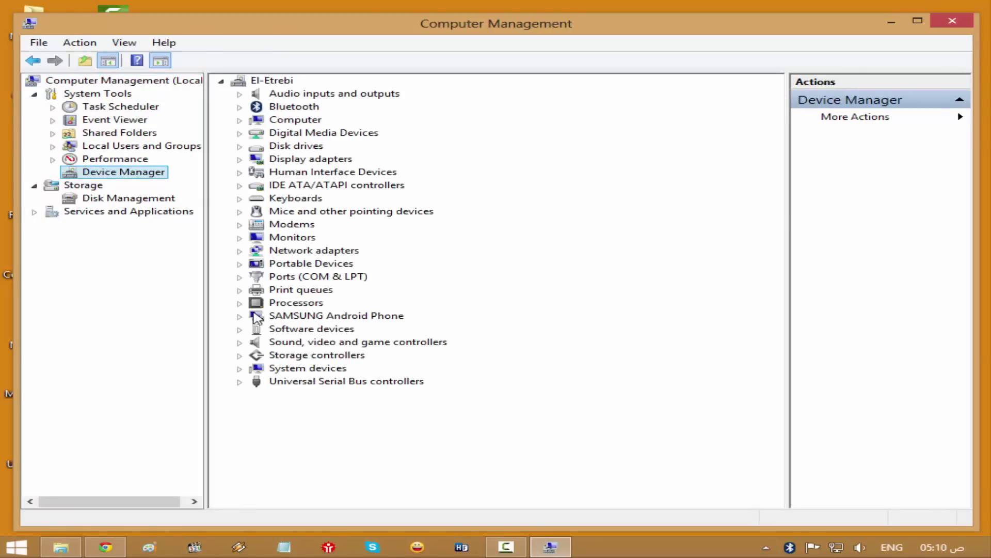
click(240, 316)
Step: Point the manual driver update of the SAMSUNG Android ADB Interface to SamDrivers drive J:, then cancel it and close Computer Management
right_click(326, 329)
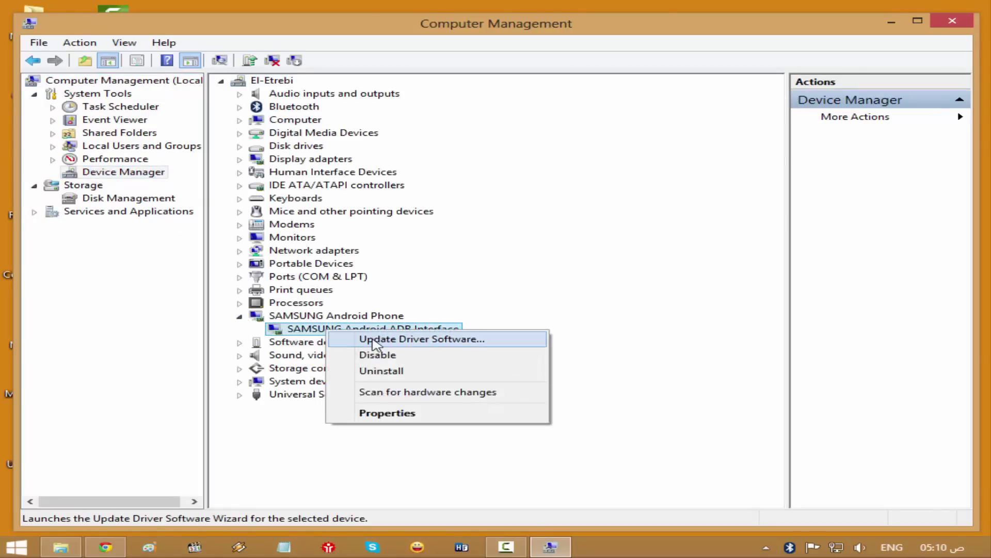
click(451, 340)
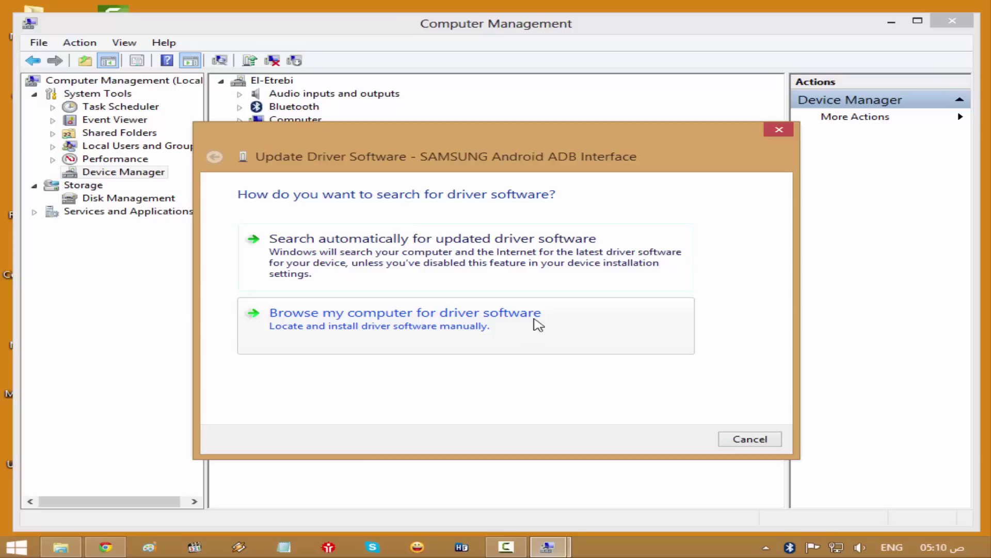
click(539, 324)
click(670, 248)
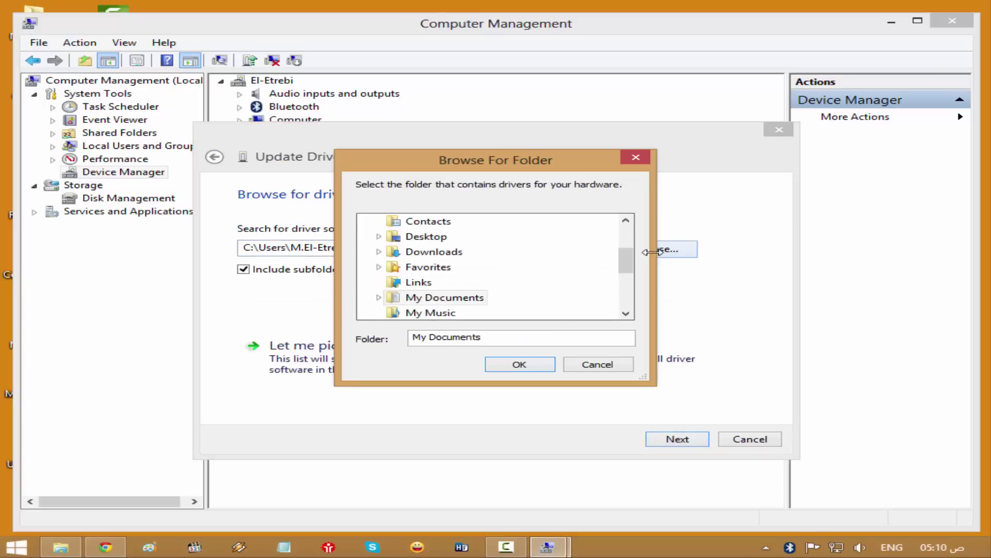
drag(626, 266, 626, 300)
click(369, 268)
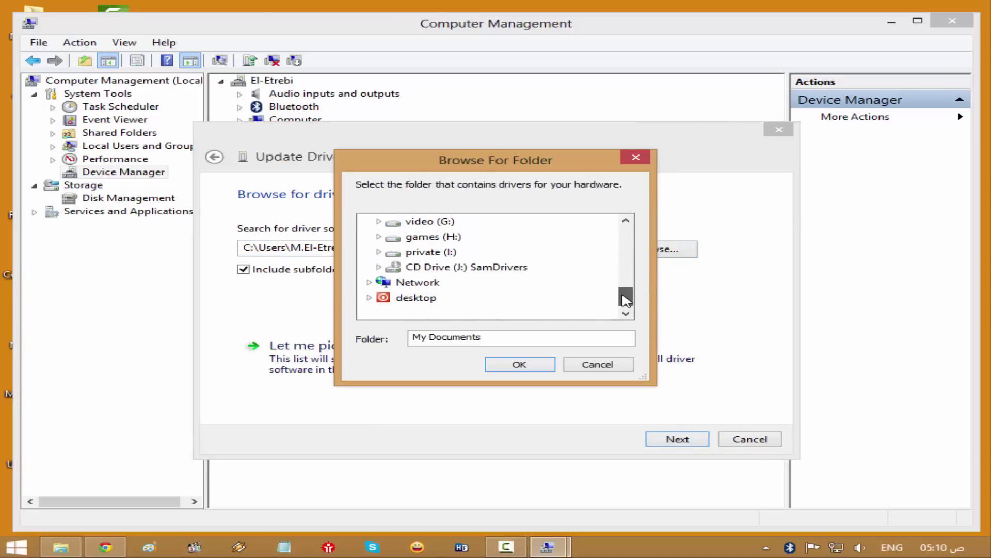
click(495, 267)
click(521, 362)
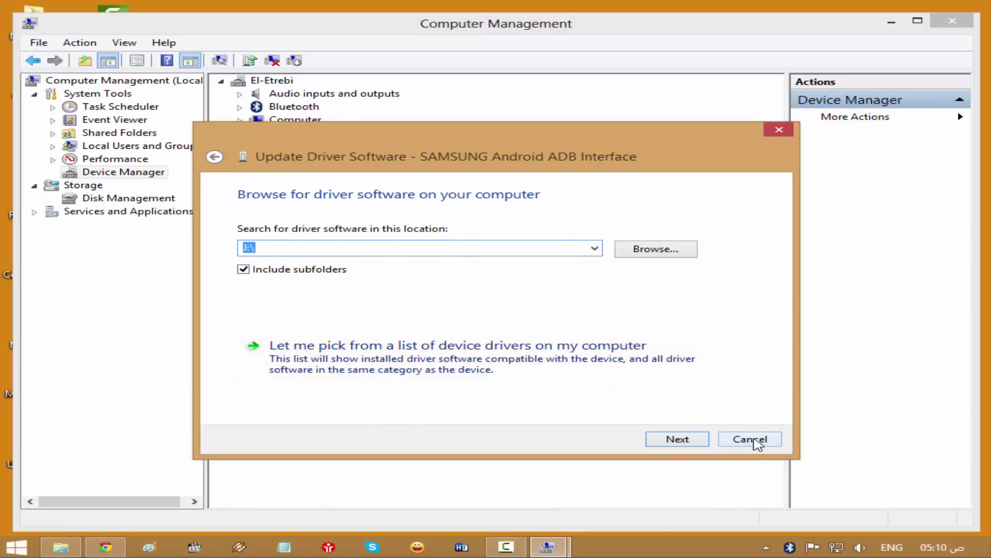
click(755, 443)
click(952, 20)
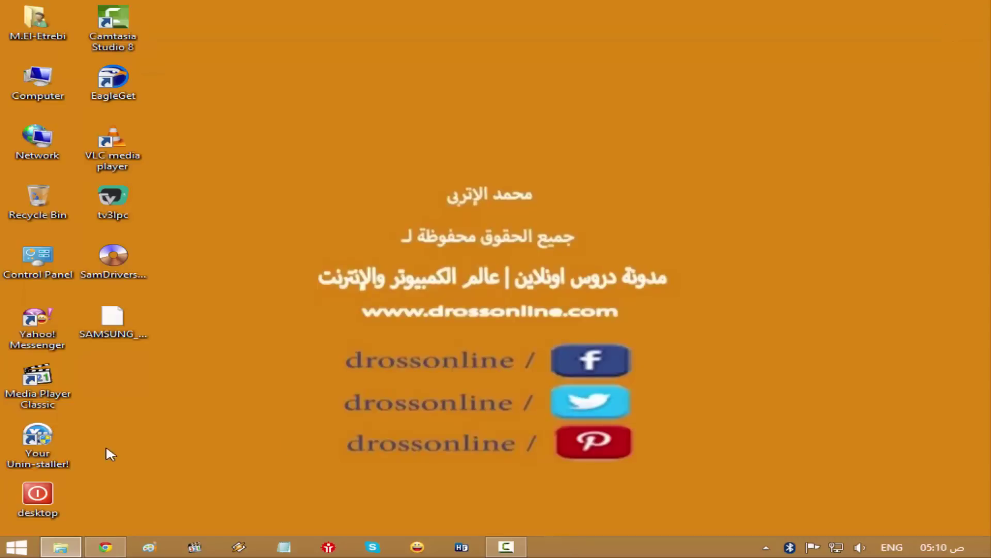
Step: Open the SamDrivers drive J: from a maximized Computer window and run the DIA-drv application
double_click(38, 78)
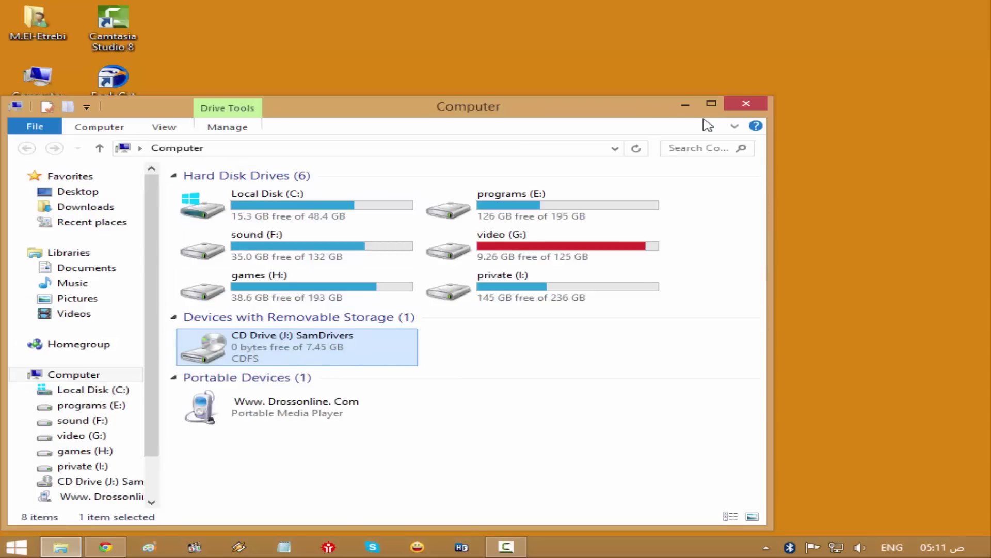
click(711, 103)
double_click(277, 222)
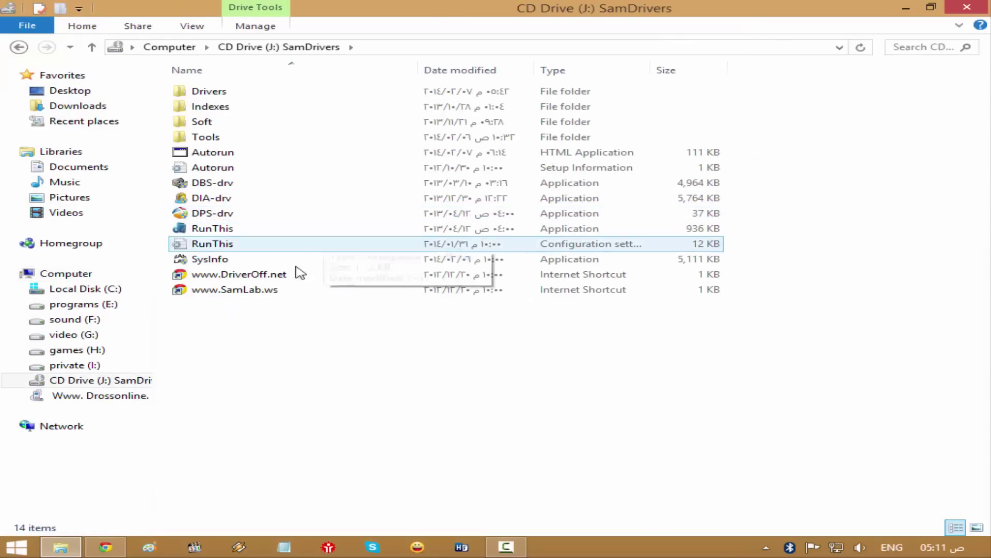
click(198, 199)
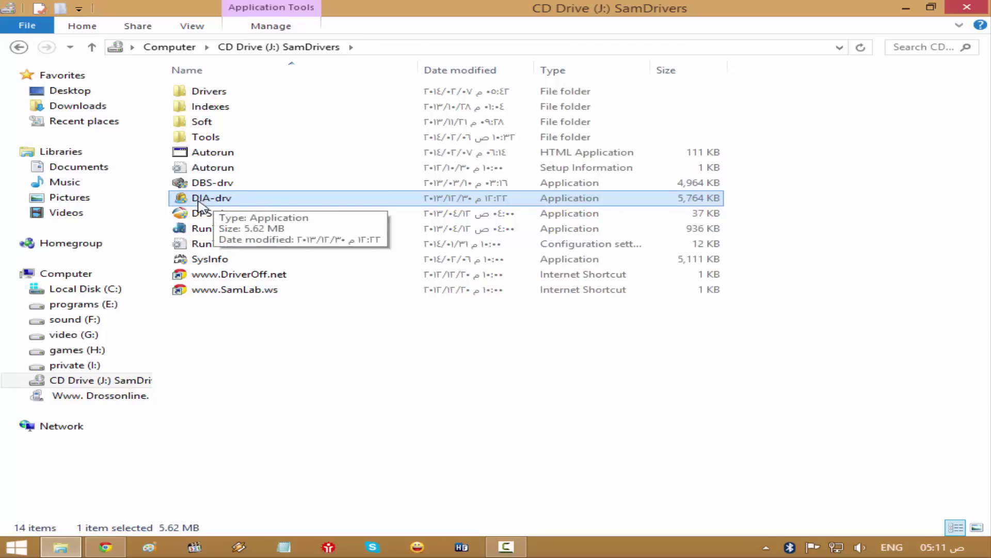
double_click(246, 202)
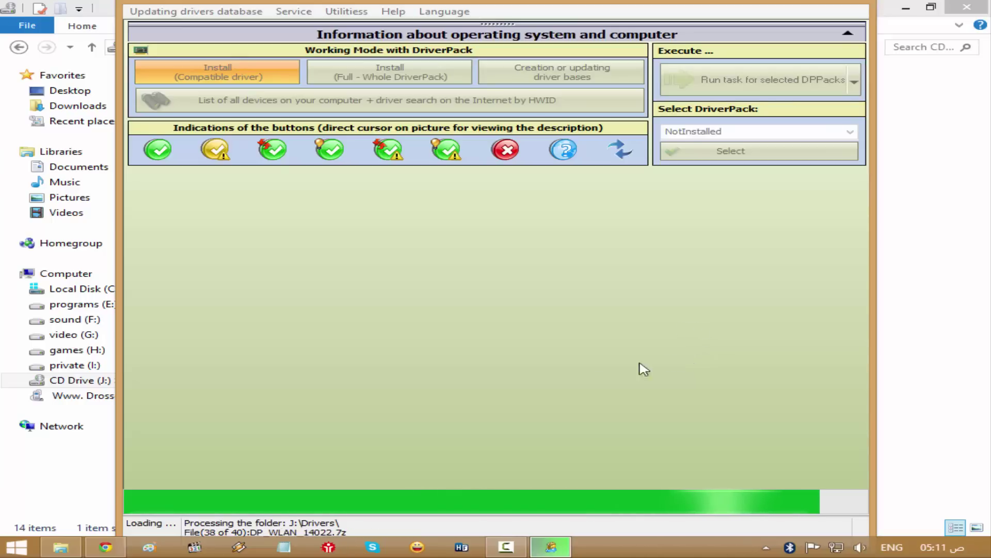
click(105, 547)
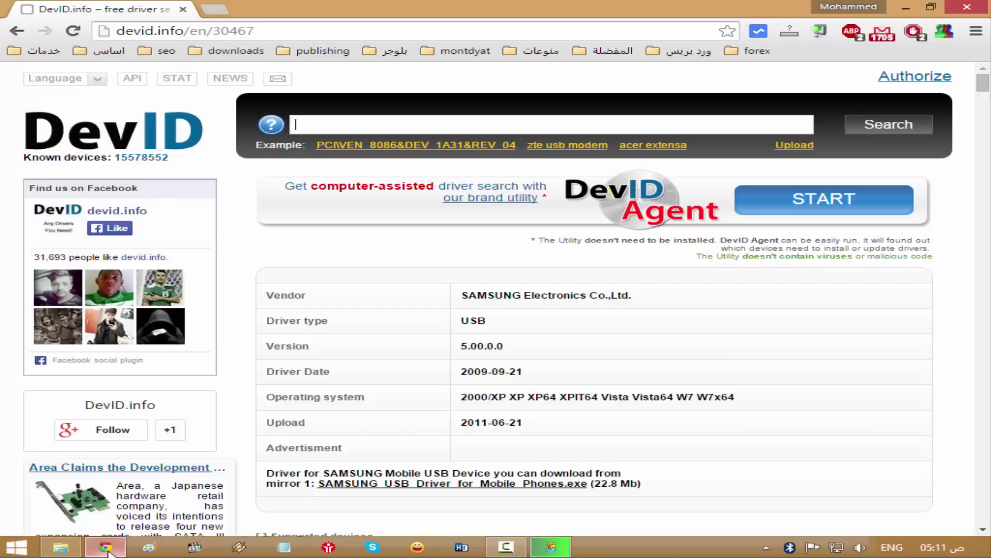
scroll(753, 295, down, 1)
scroll(737, 261, up, 1)
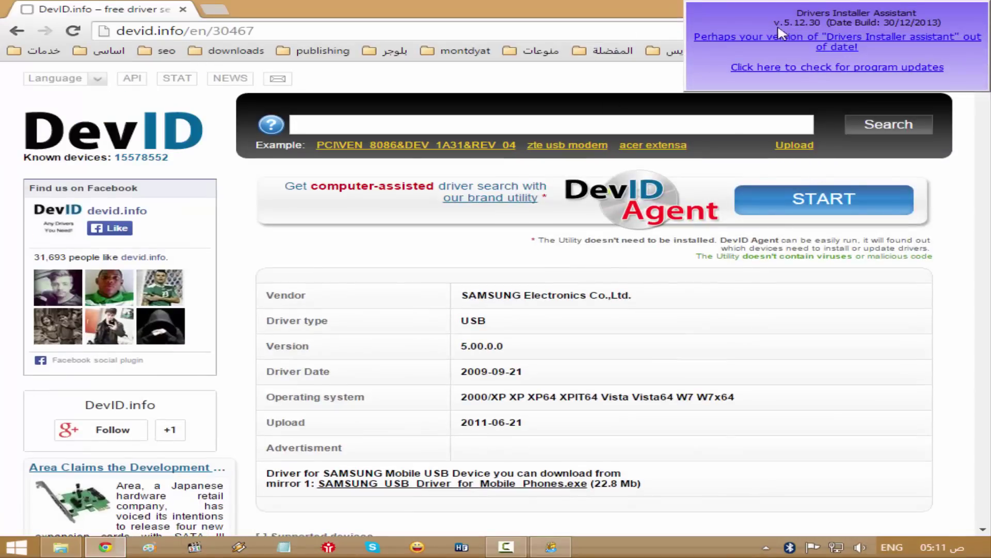
Step: Display all DriverPacks in Drivers Installer Assistant, tick Telephone 14022 and open its installation choices
click(550, 547)
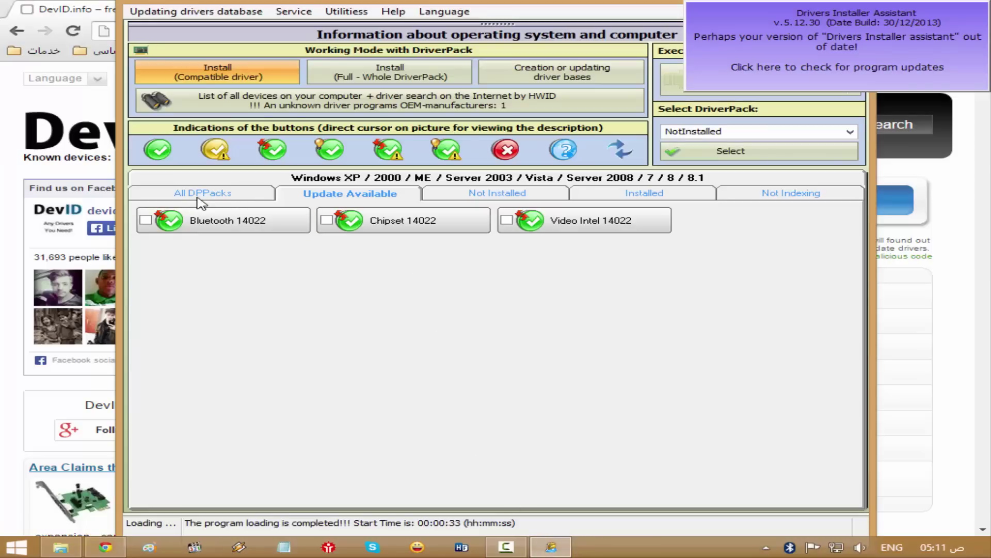
click(232, 197)
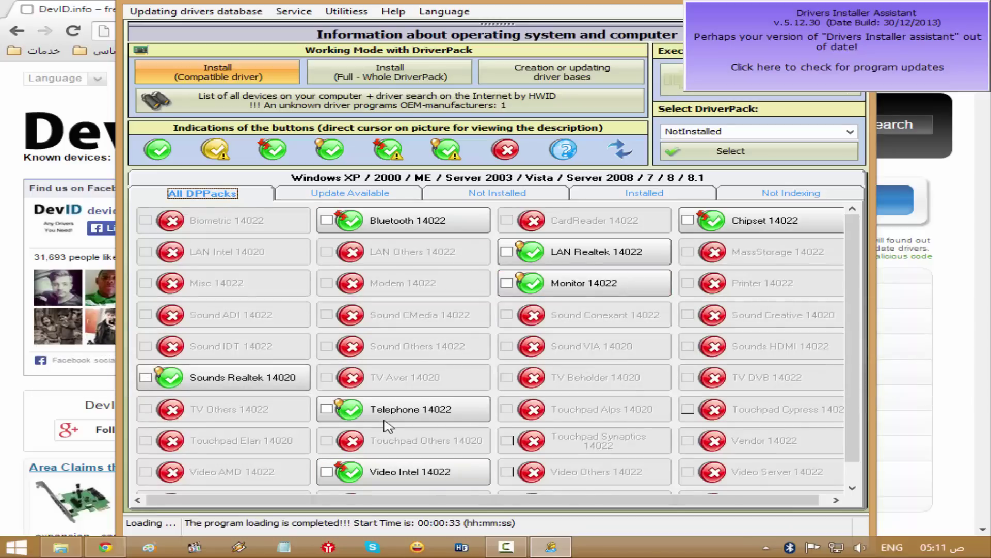
mouse_move(403, 419)
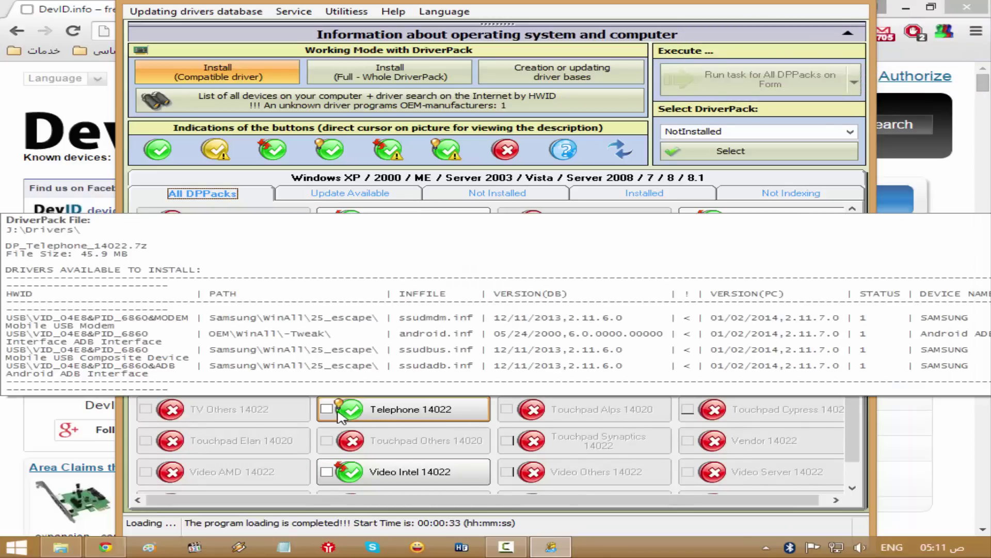
click(327, 410)
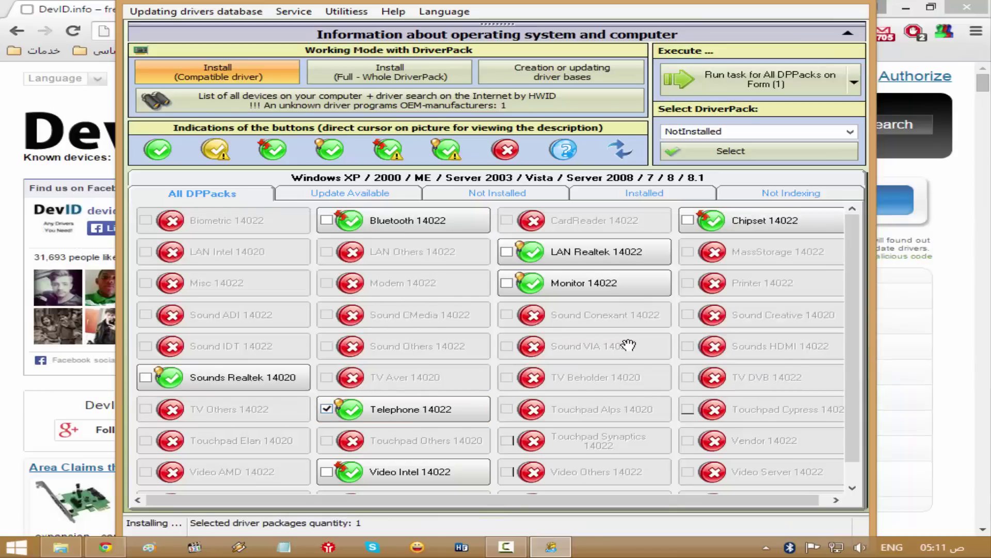
scroll(504, 361, down, 1)
click(438, 400)
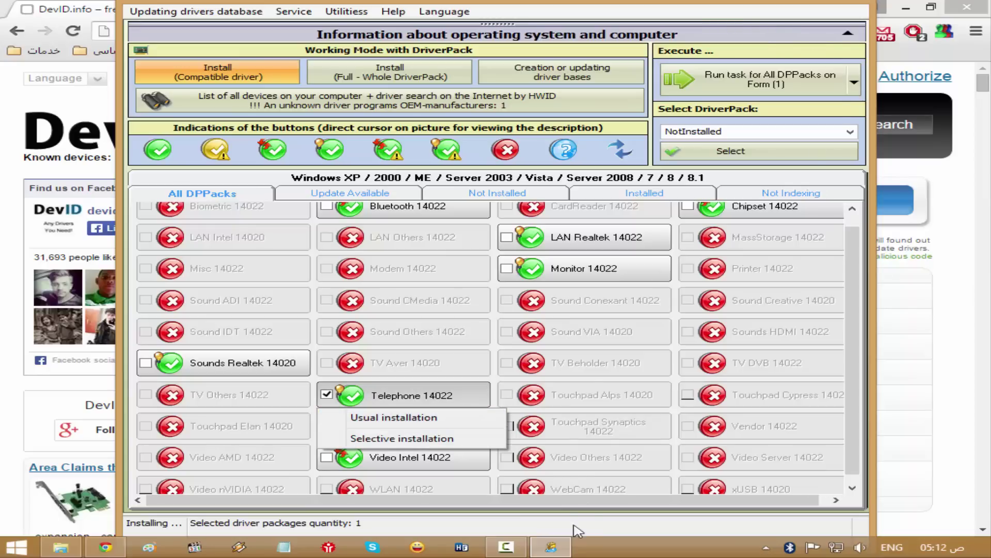
Step: Close Drivers Installer Assistant without installing anything, then minimize the browser and close the SamDrivers folder window
click(549, 548)
right_click(549, 549)
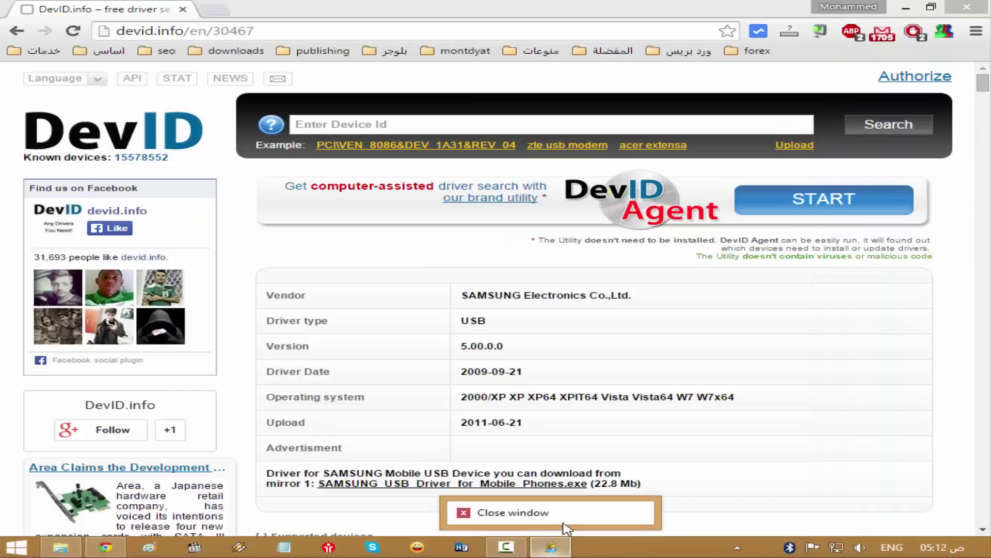
click(564, 520)
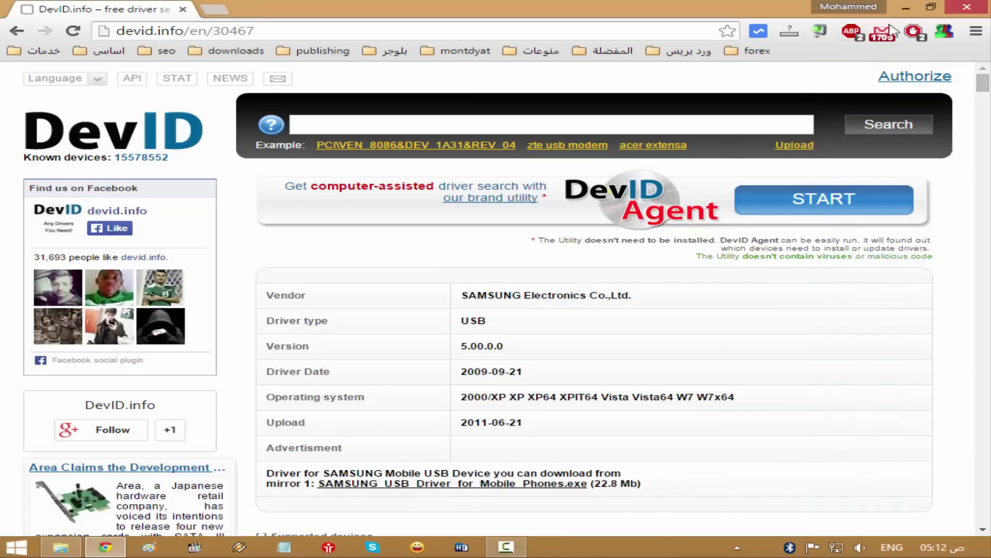
click(907, 7)
click(981, 5)
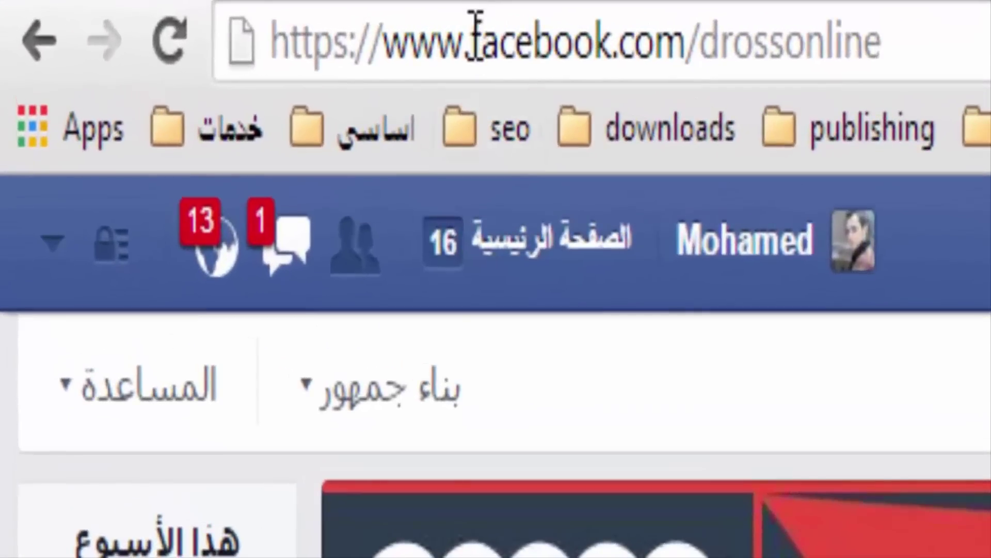
Step: Like and follow the drossonline page on Facebook, then switch to the drossonline Twitter profile and point out its address
drag(475, 32, 899, 41)
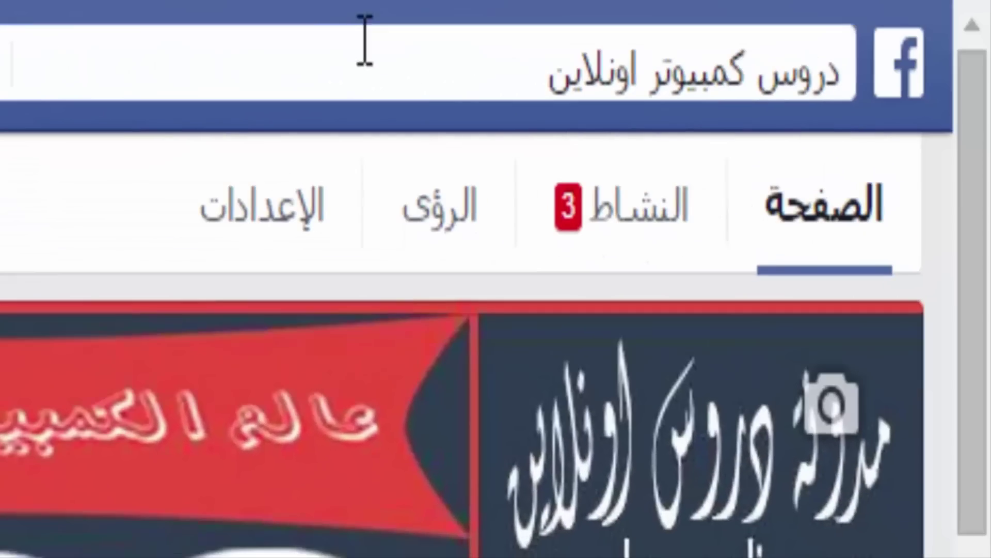
click(427, 60)
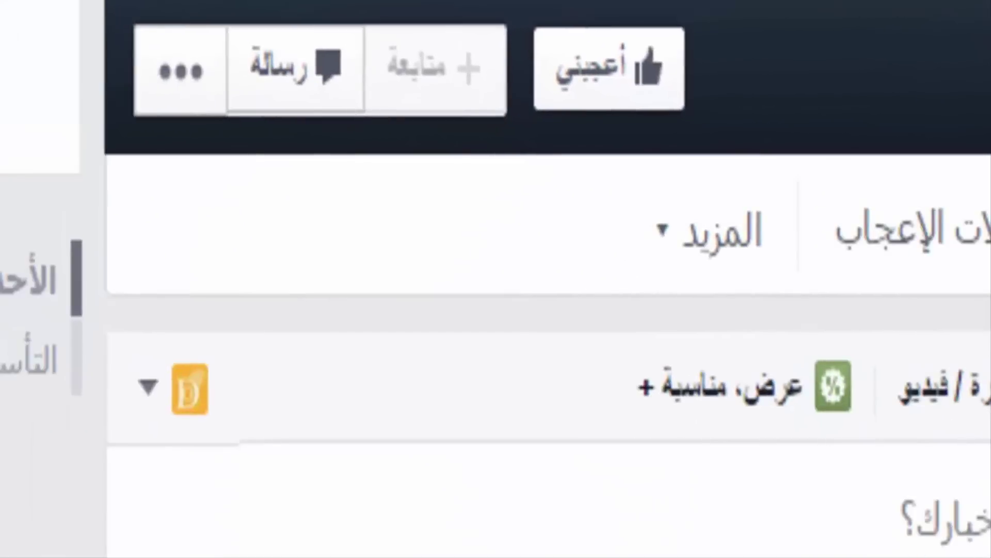
click(634, 89)
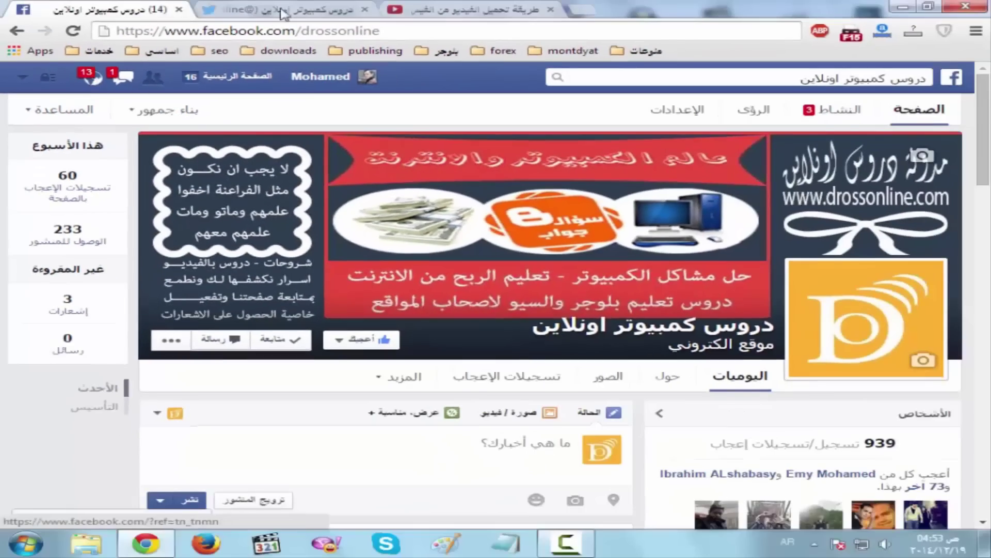
click(284, 10)
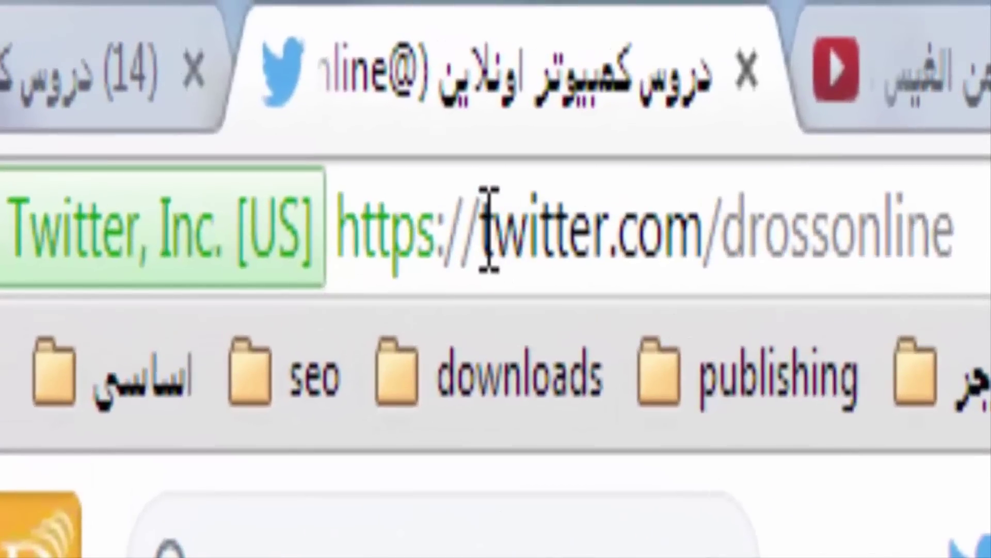
drag(486, 228, 956, 227)
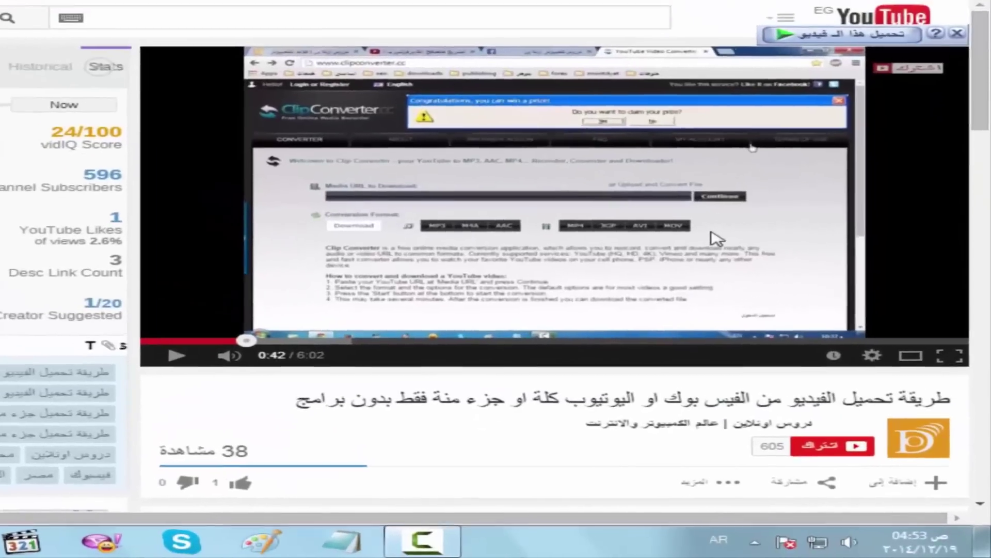
Step: Like the YouTube video about downloading Facebook and YouTube videos and subscribe to its channel
scroll(981, 80, down, 5)
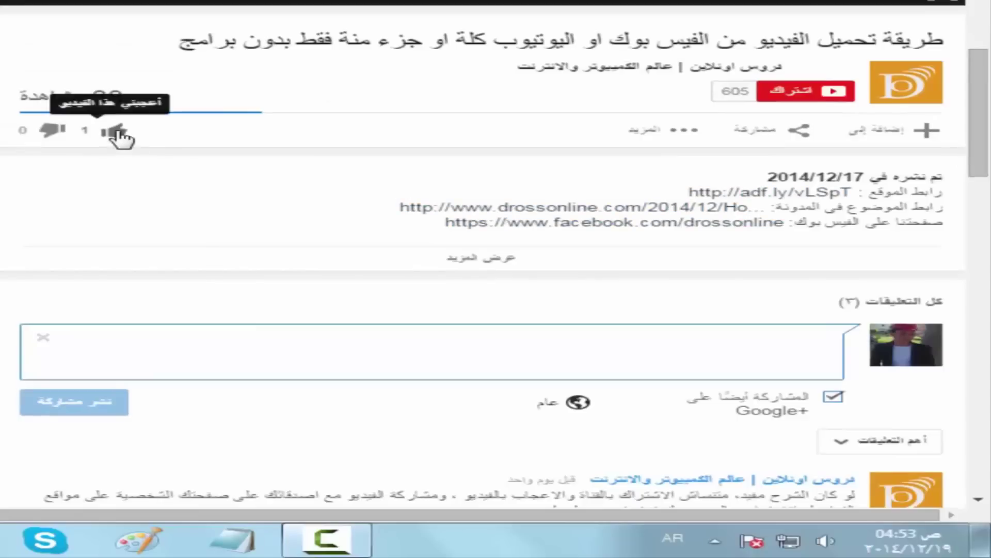
click(115, 132)
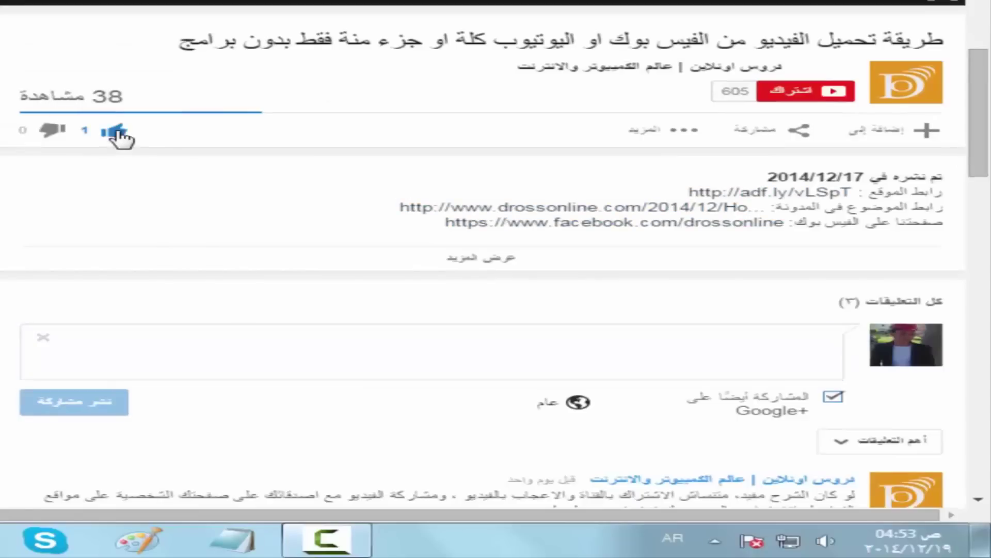
click(803, 96)
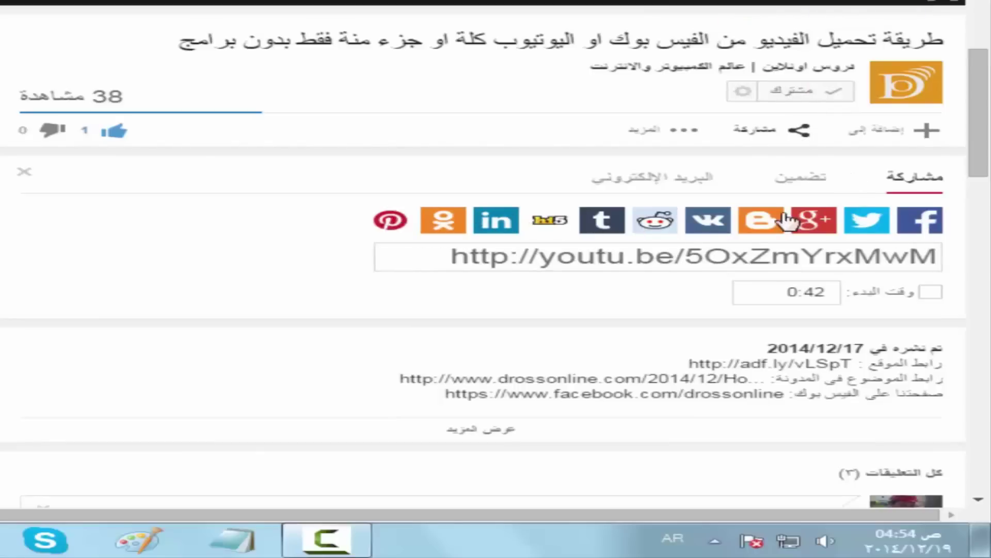
Step: Activate the comment field below the YouTube video for writing a comment
drag(978, 136, 979, 214)
click(749, 190)
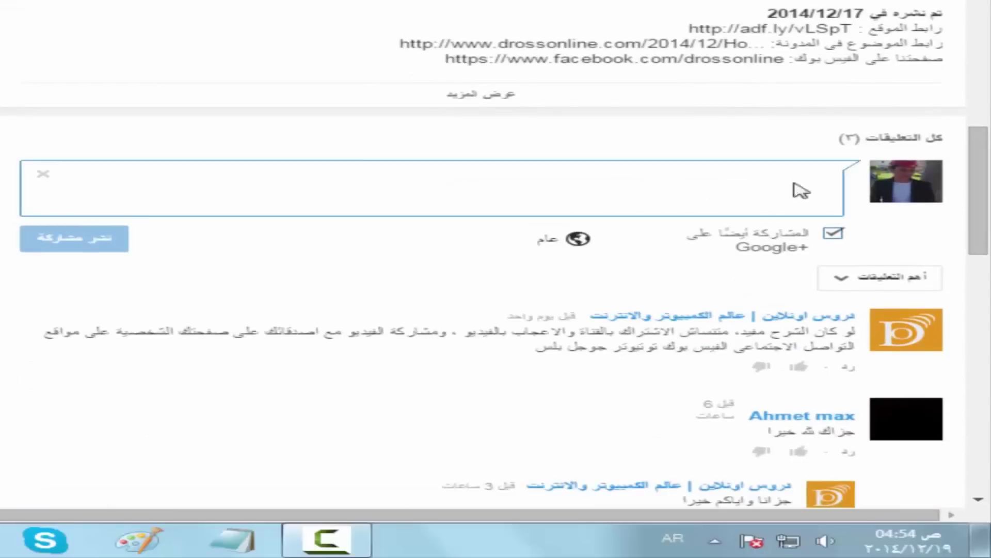